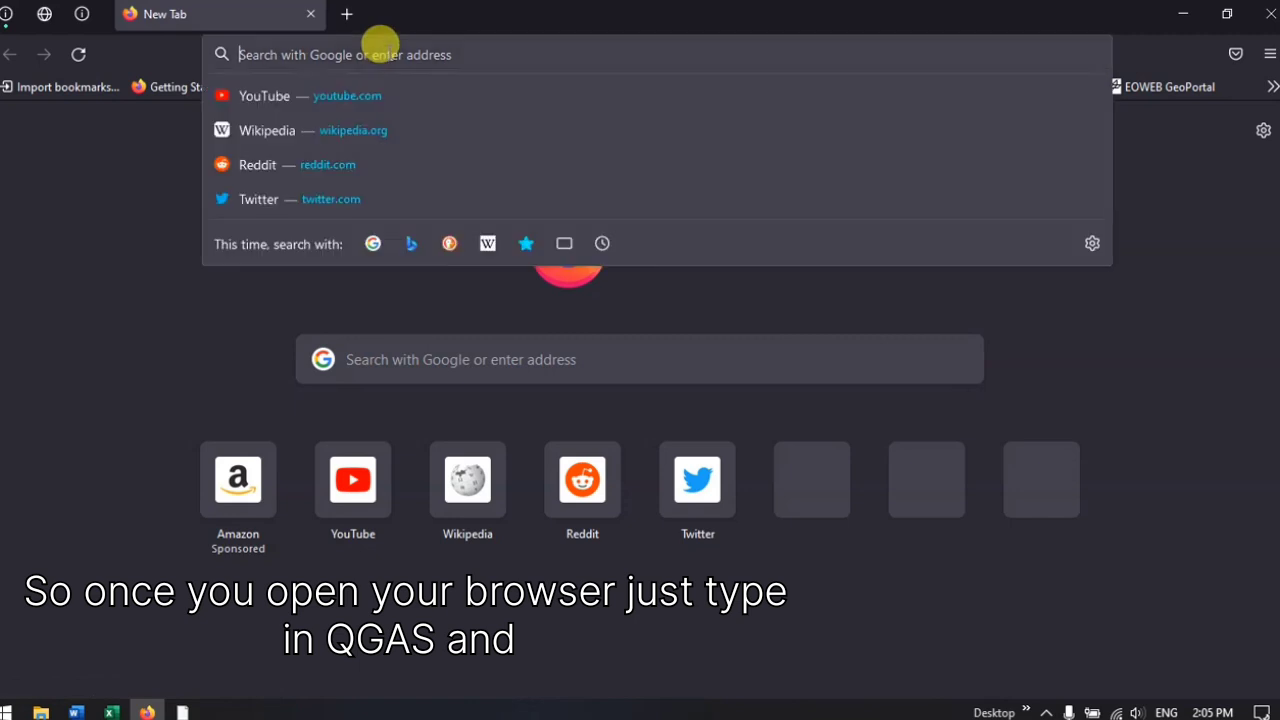
- Search the web for QGIS and open the official QGIS project website
text(QGIS)
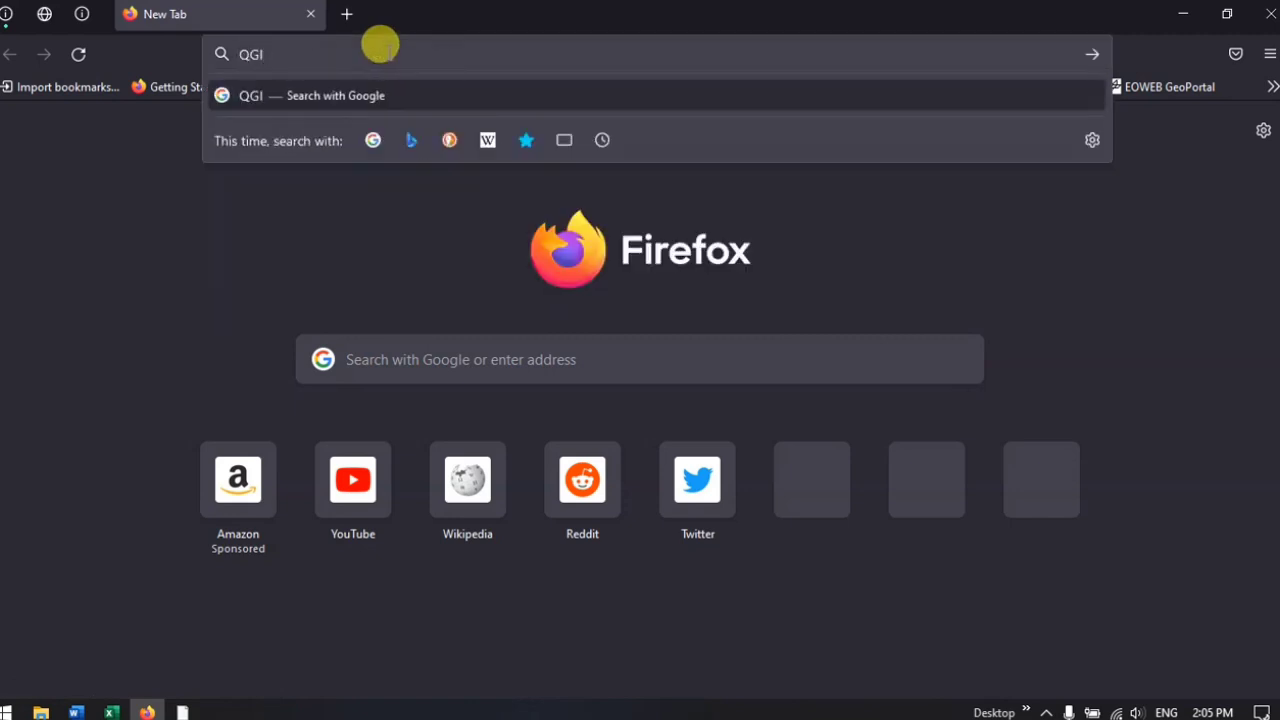
key(Return)
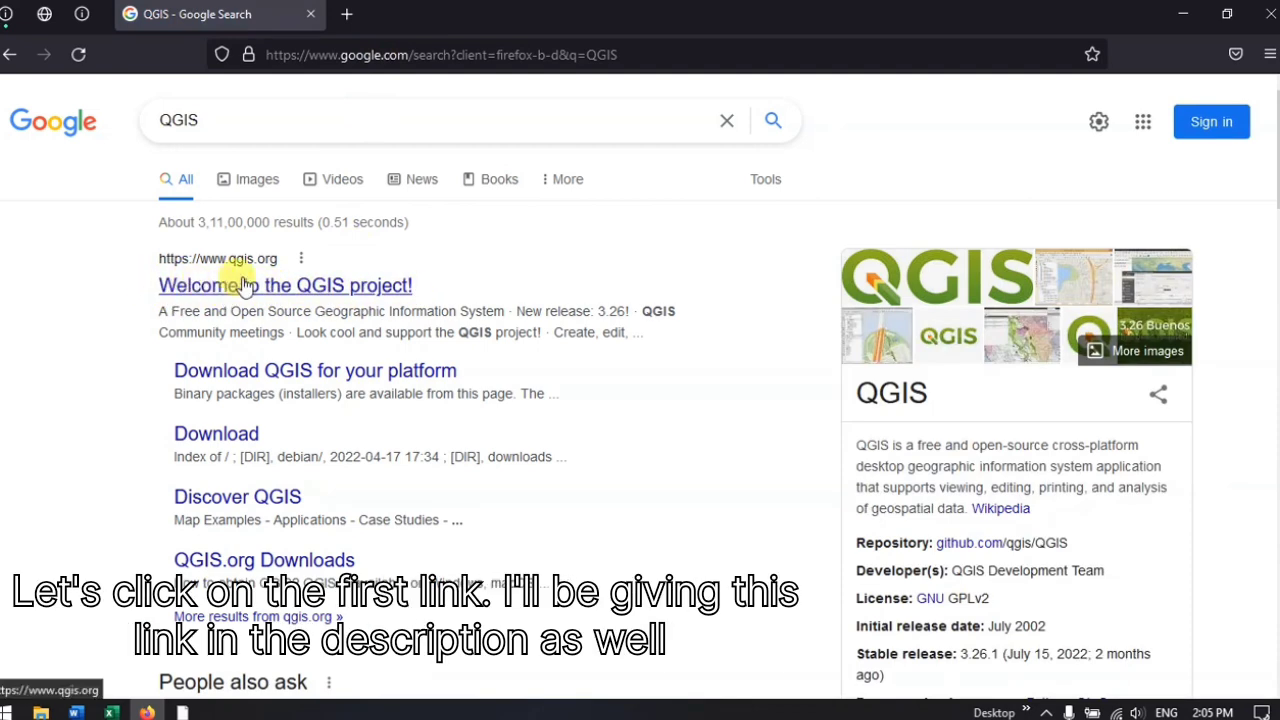
click(291, 288)
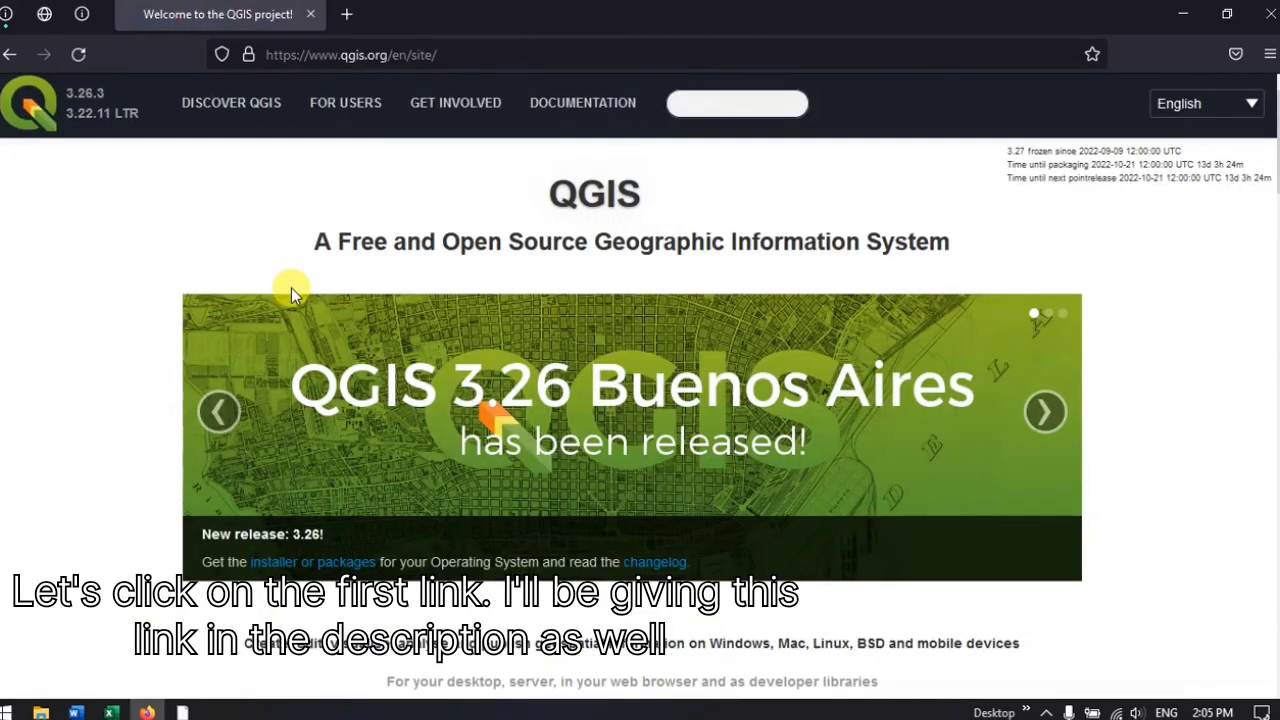
- Open the QGIS download page from the project's home page
scroll(419, 284, down, 2)
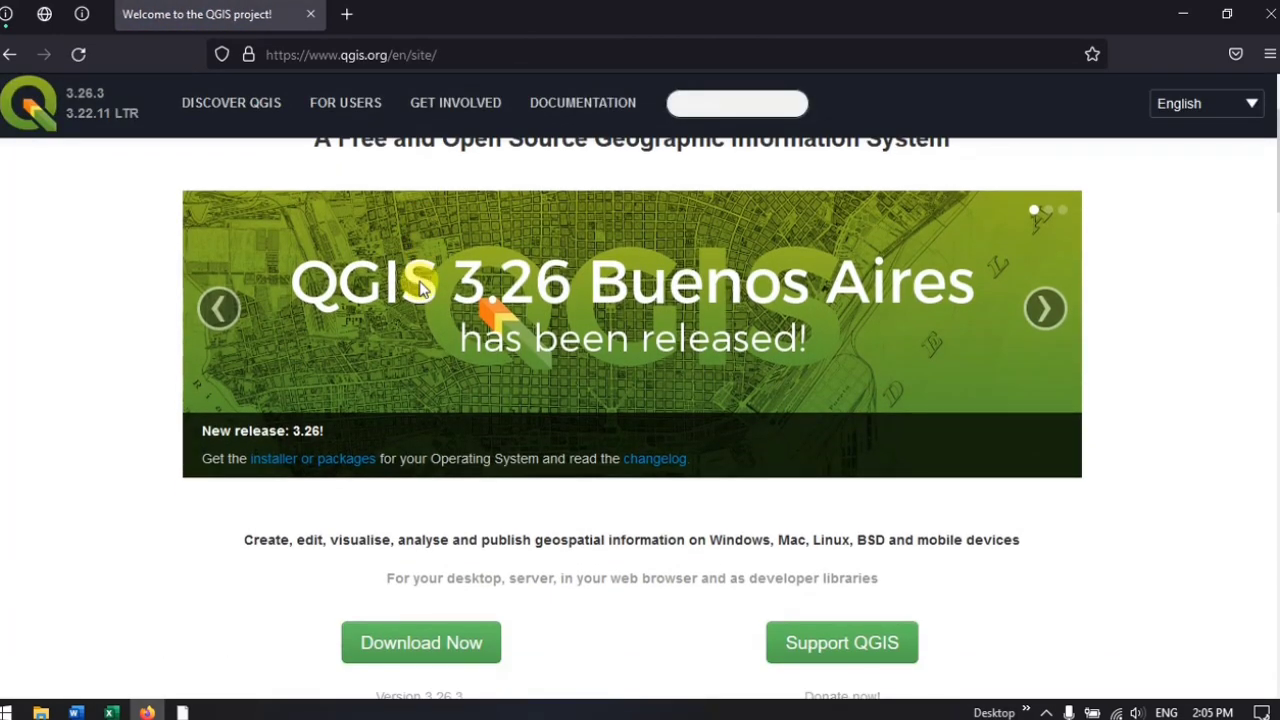
scroll(420, 286, up, 2)
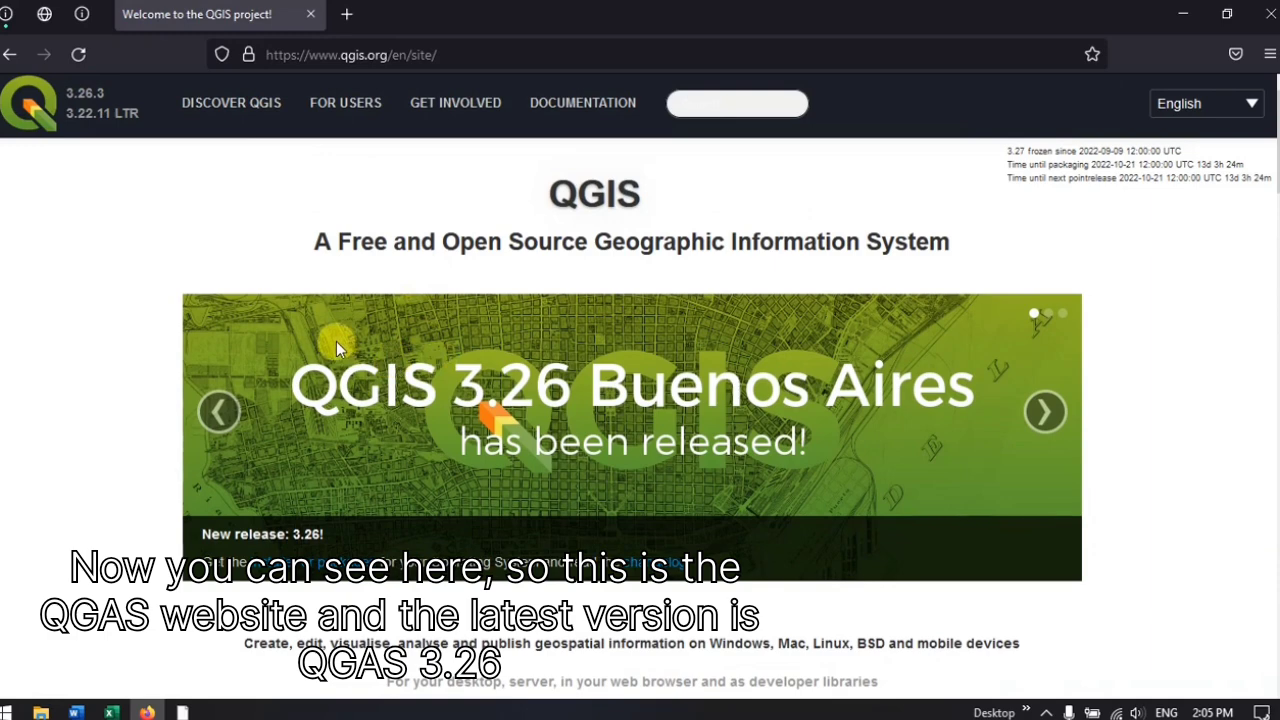
scroll(402, 325, down, 2)
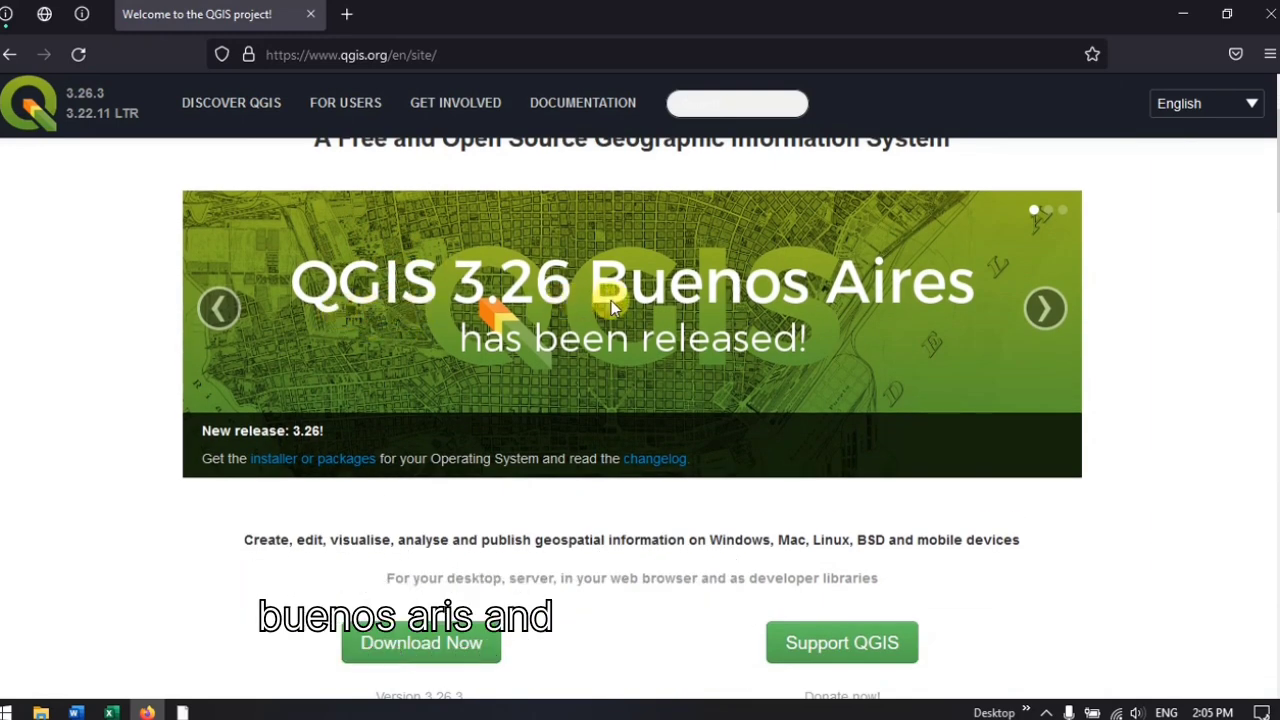
scroll(610, 300, down, 6)
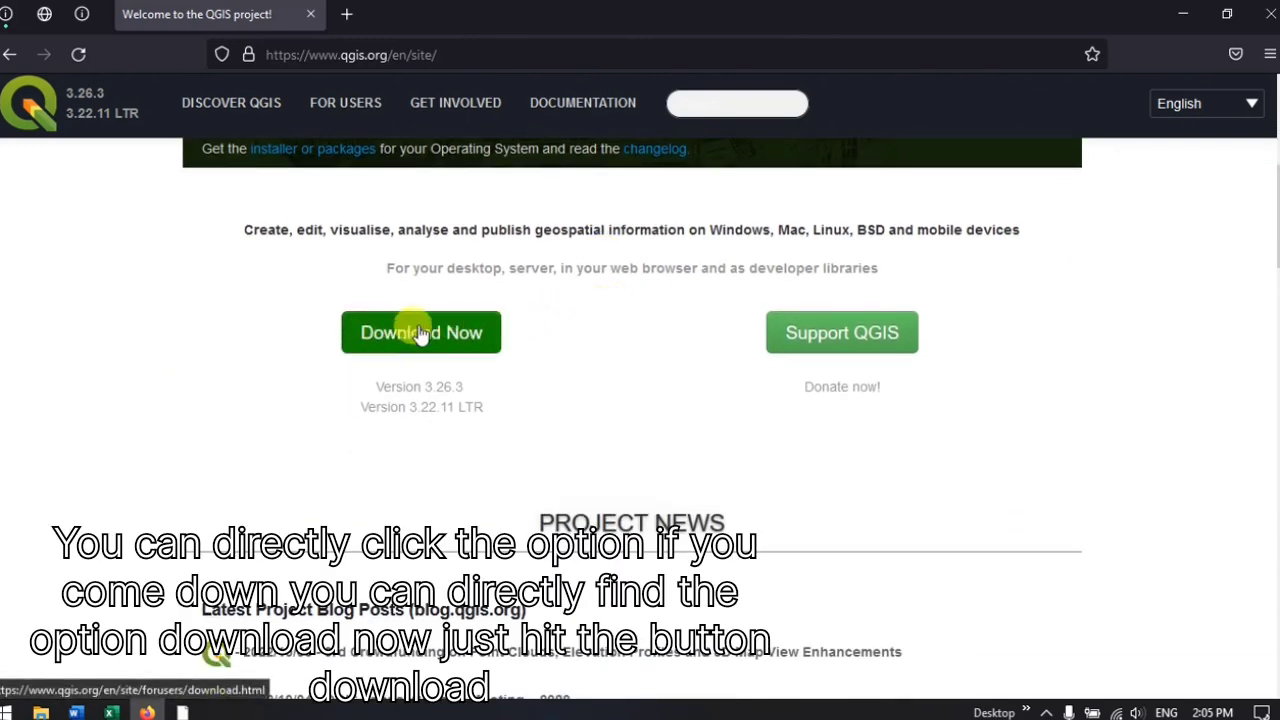
scroll(550, 324, up, 1)
scroll(546, 320, up, 4)
scroll(545, 320, down, 3)
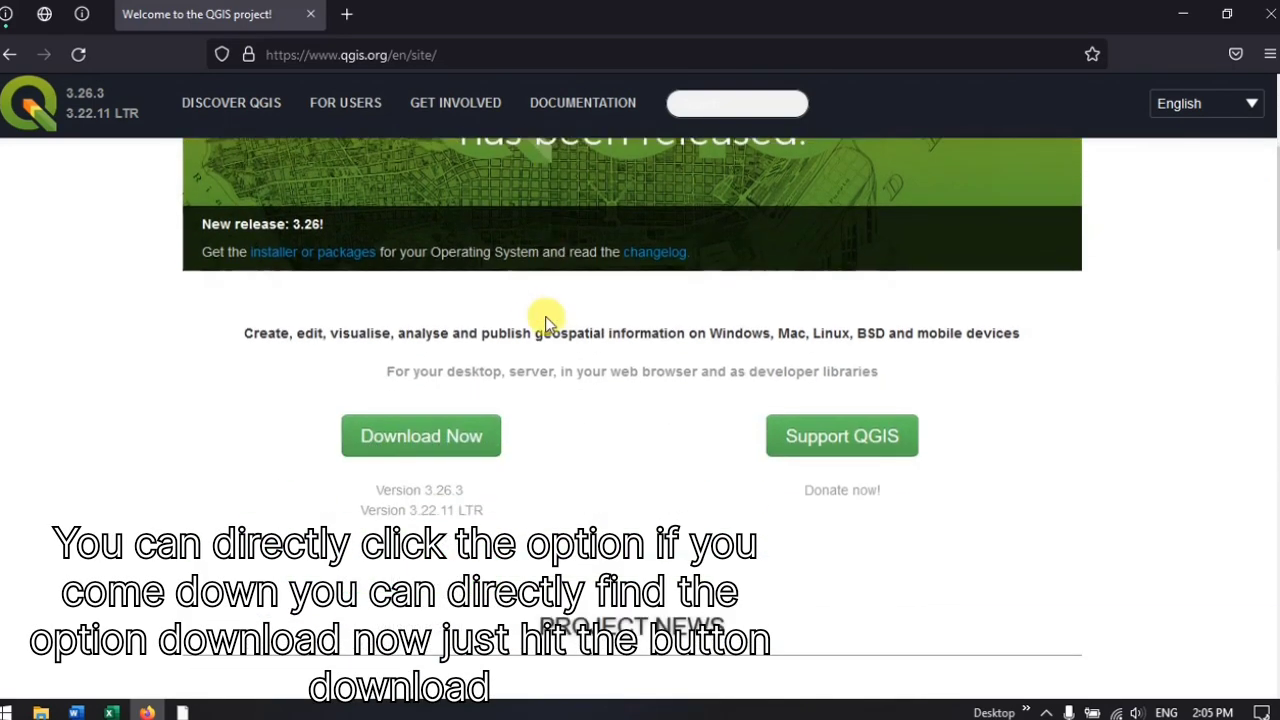
click(445, 443)
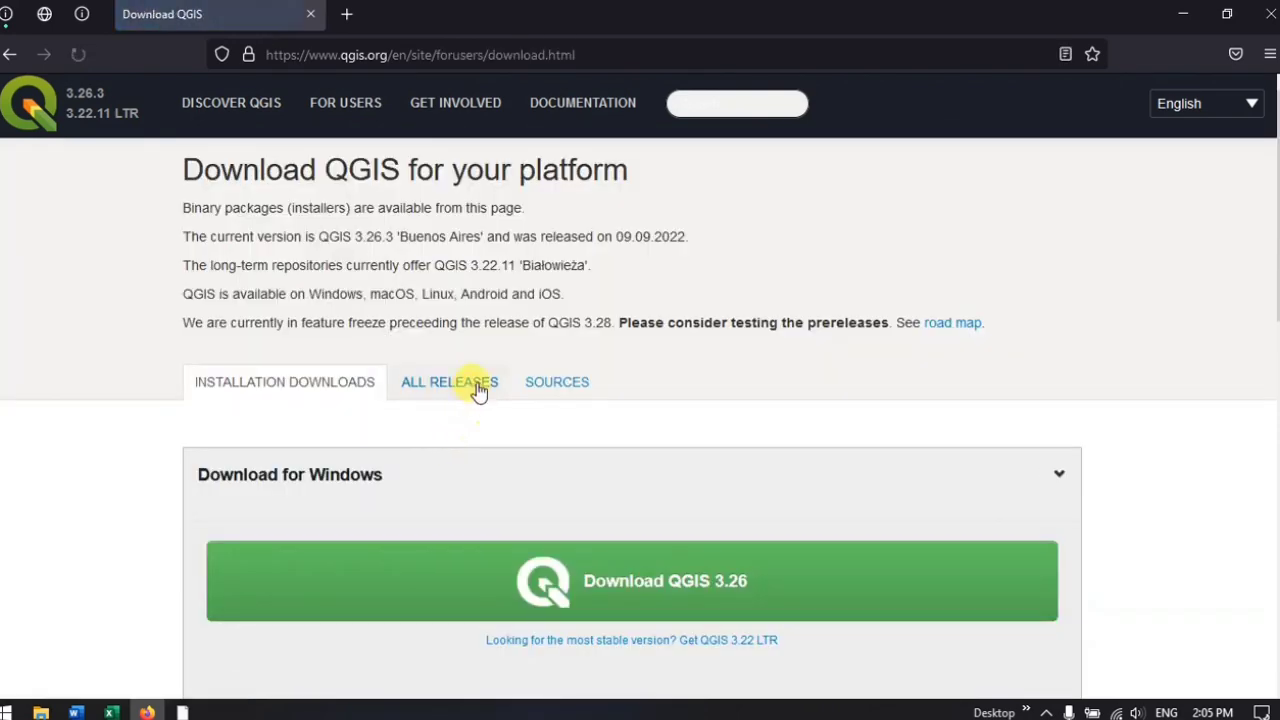
- Download the most stable Windows version, QGIS 3.22 LTR
scroll(480, 390, down, 1)
scroll(470, 380, down, 2)
scroll(486, 371, up, 1)
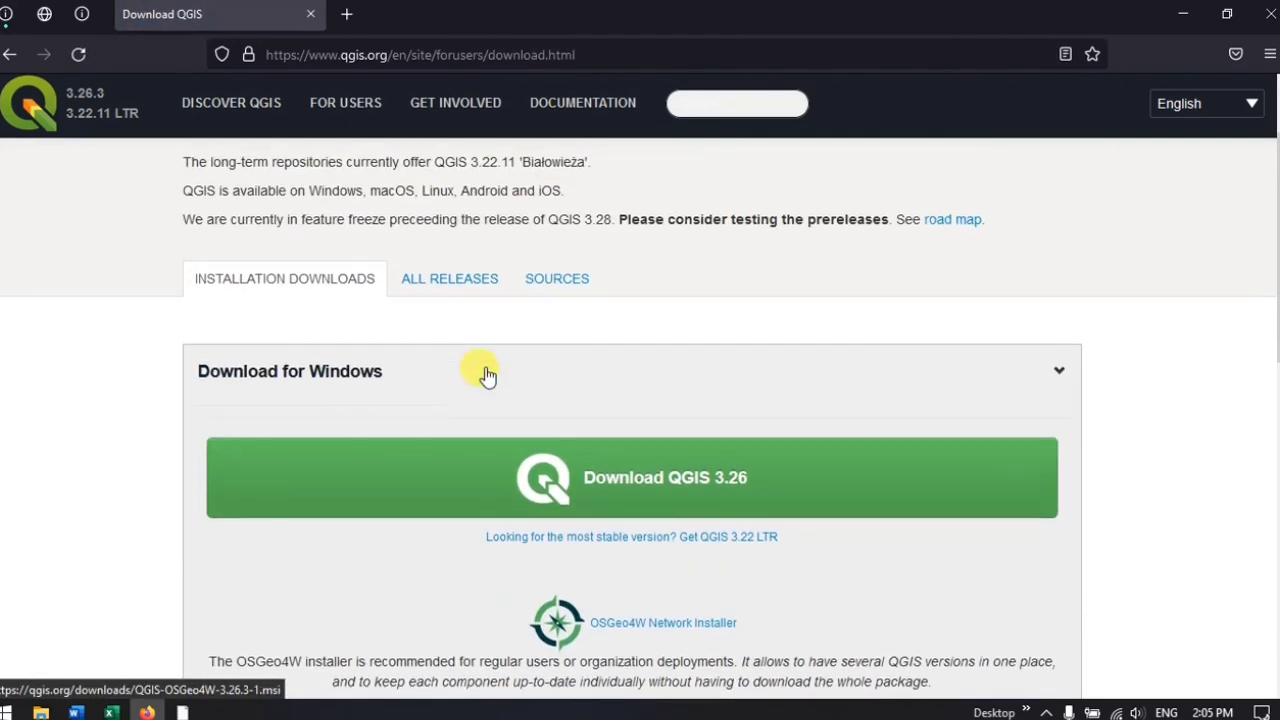
scroll(505, 371, down, 1)
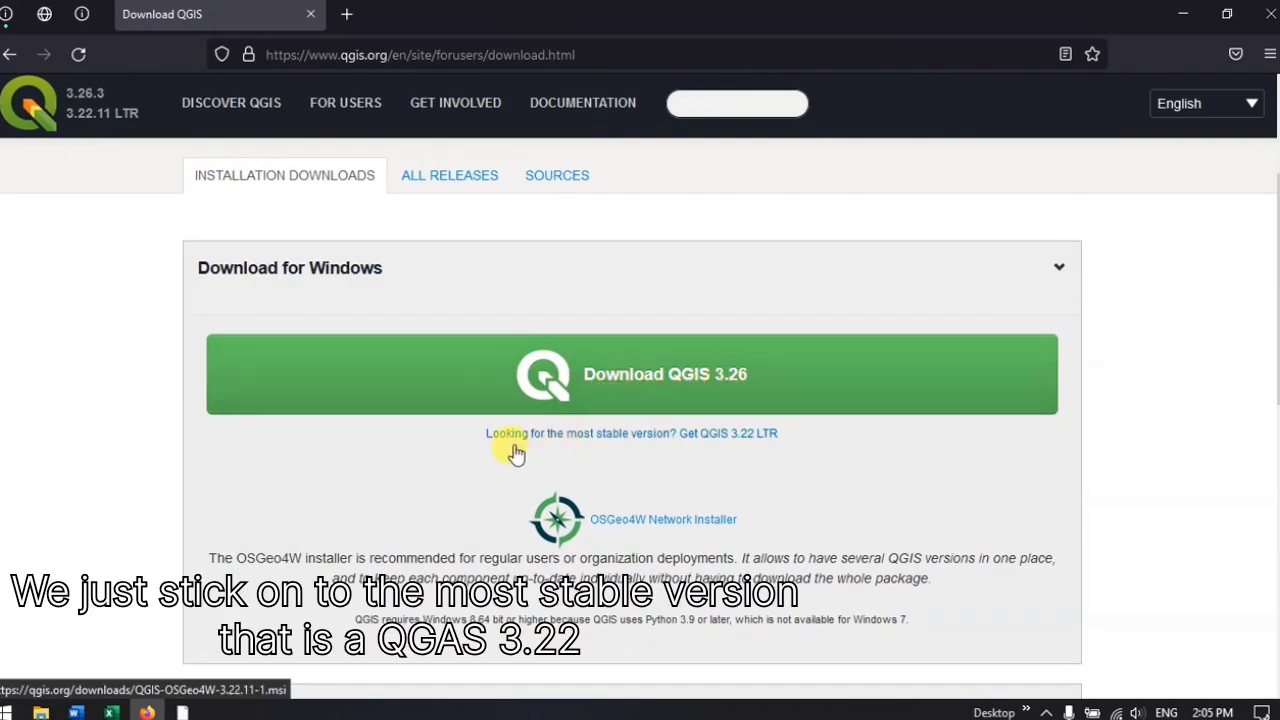
scroll(700, 388, down, 2)
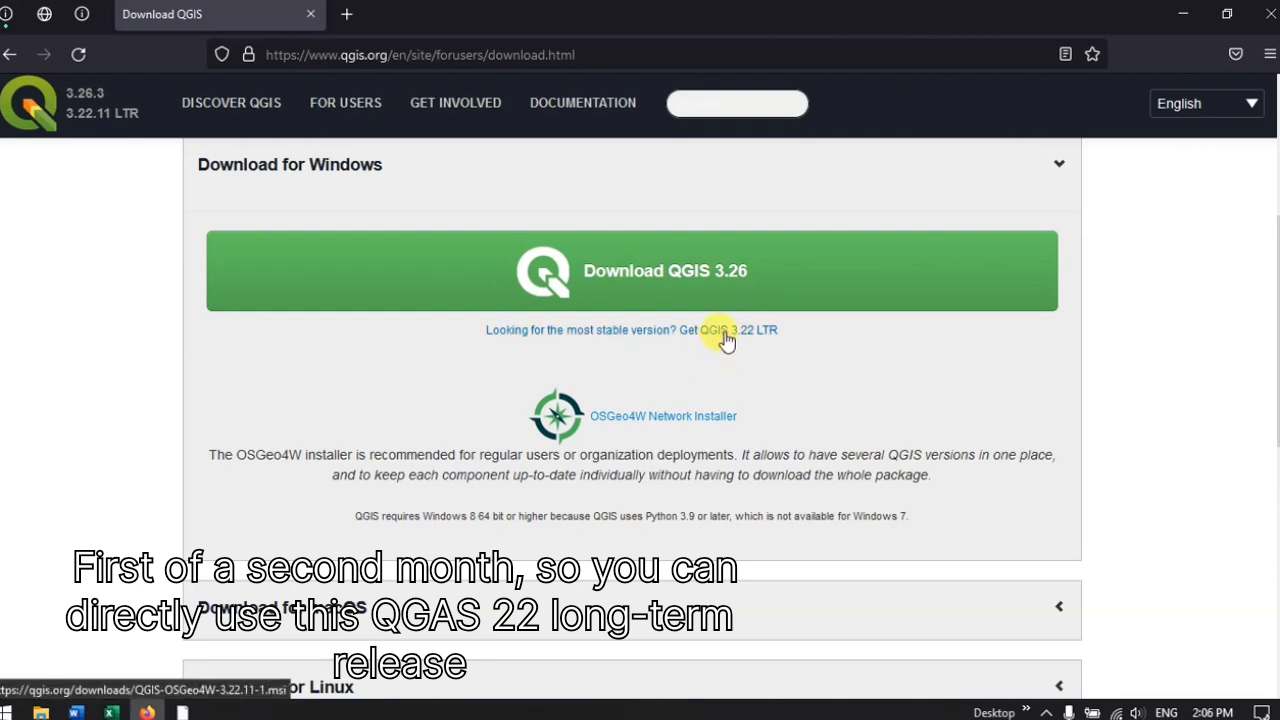
click(726, 339)
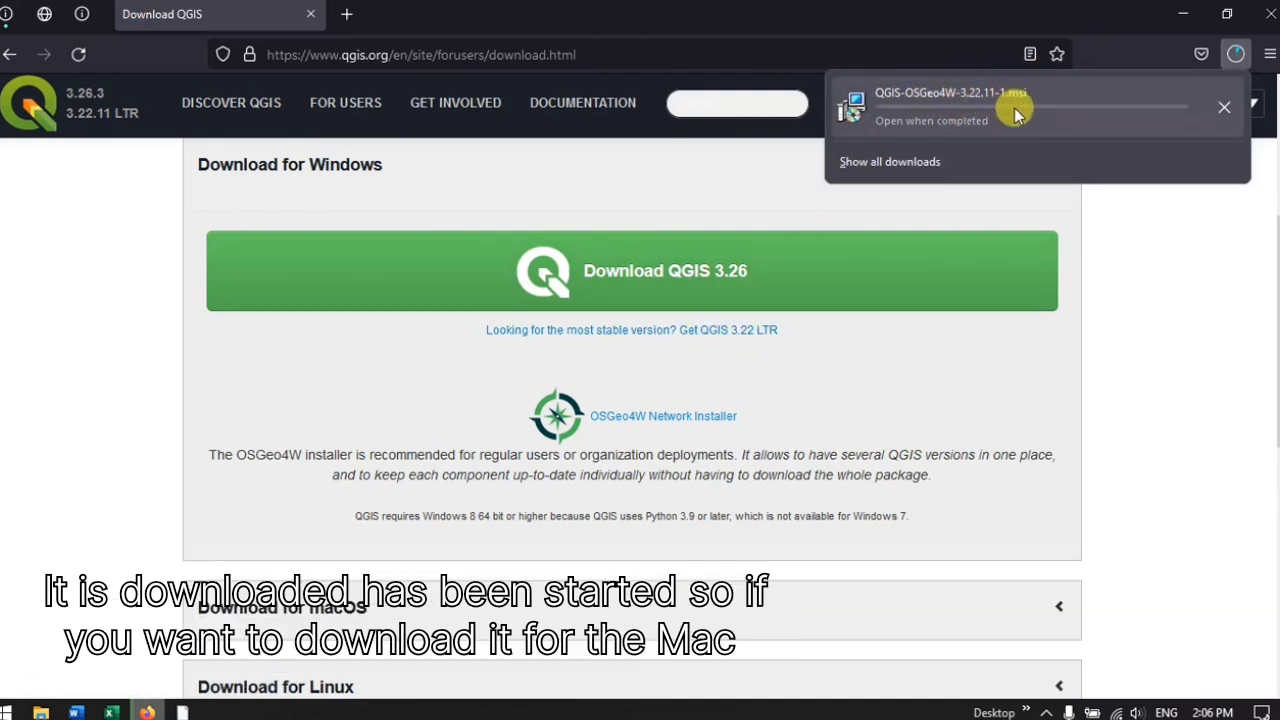
- Expand the macOS download section to view the available QGIS versions
scroll(634, 423, down, 3)
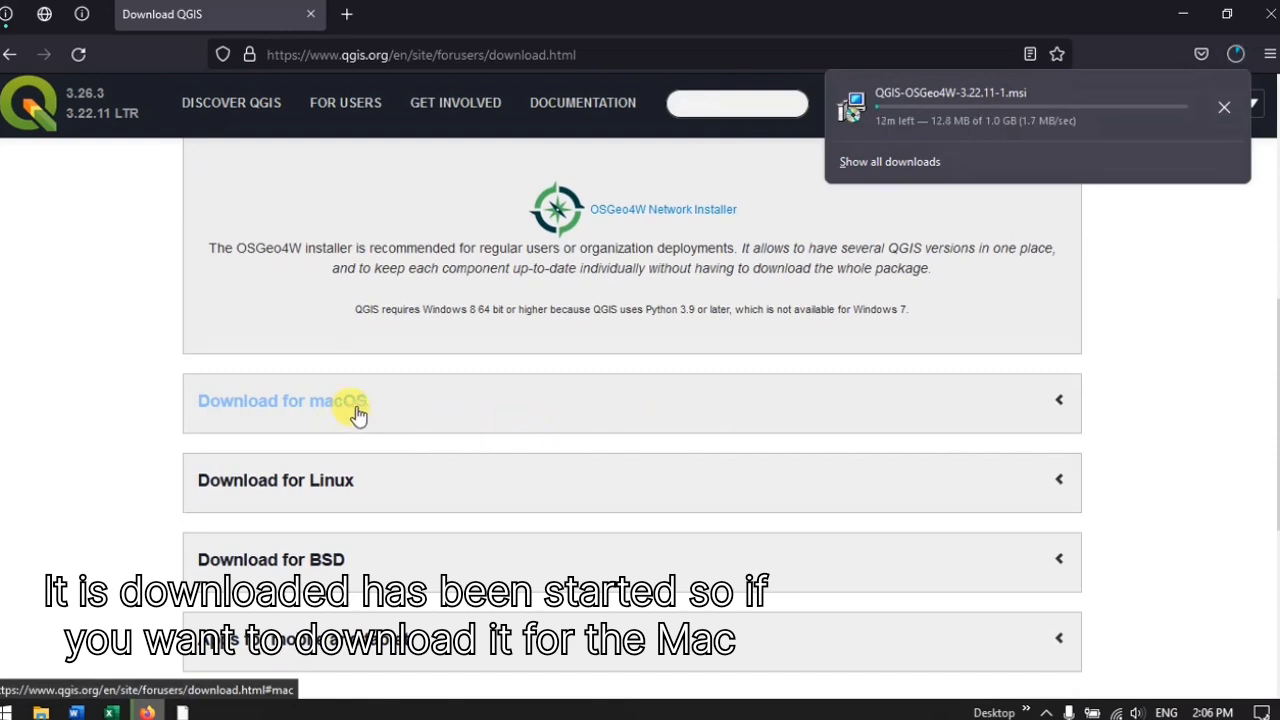
click(357, 414)
scroll(583, 349, up, 3)
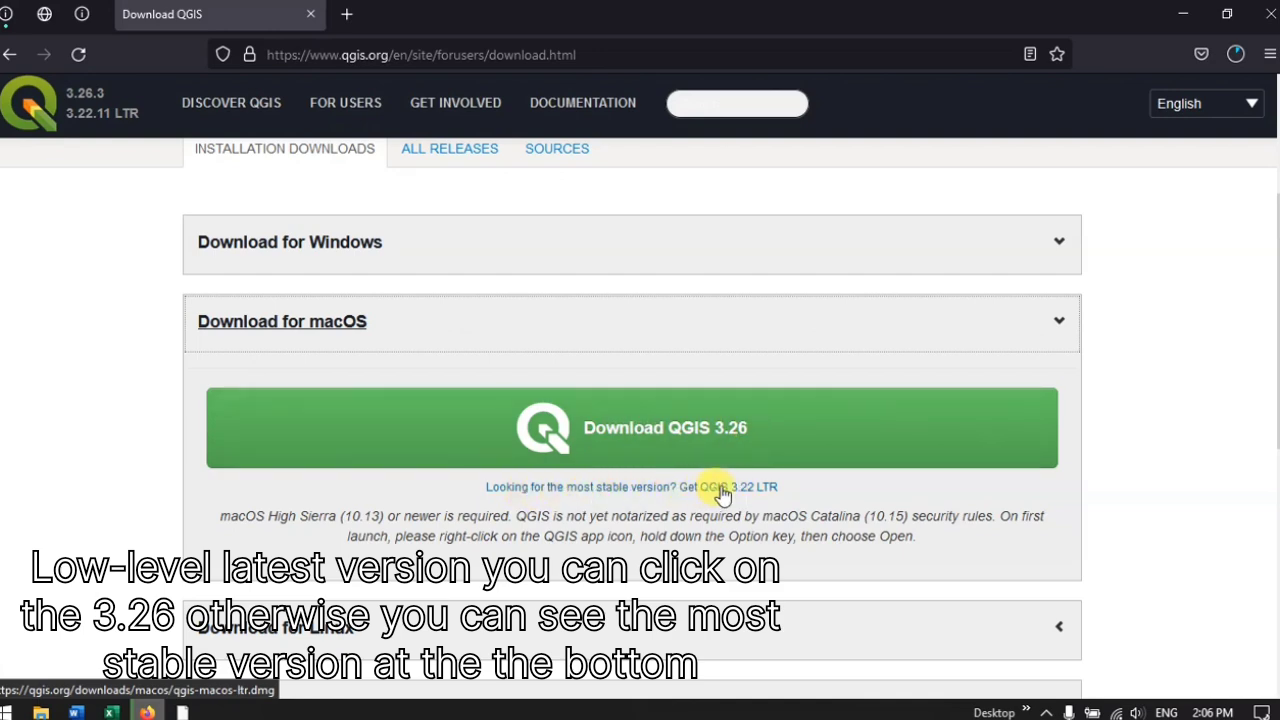
- Review the Linux download options, collapse that section, and check the progress of the installer download
scroll(683, 452, down, 1)
scroll(683, 452, down, 3)
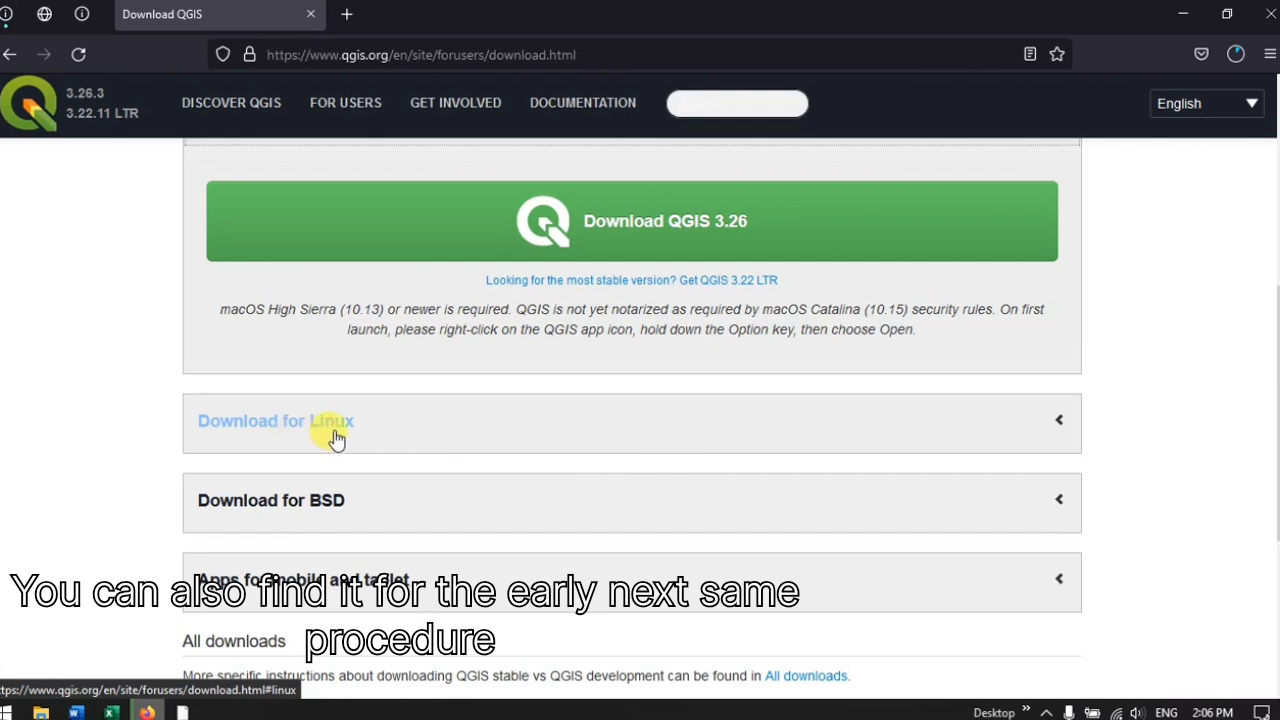
click(372, 440)
scroll(560, 320, up, 2)
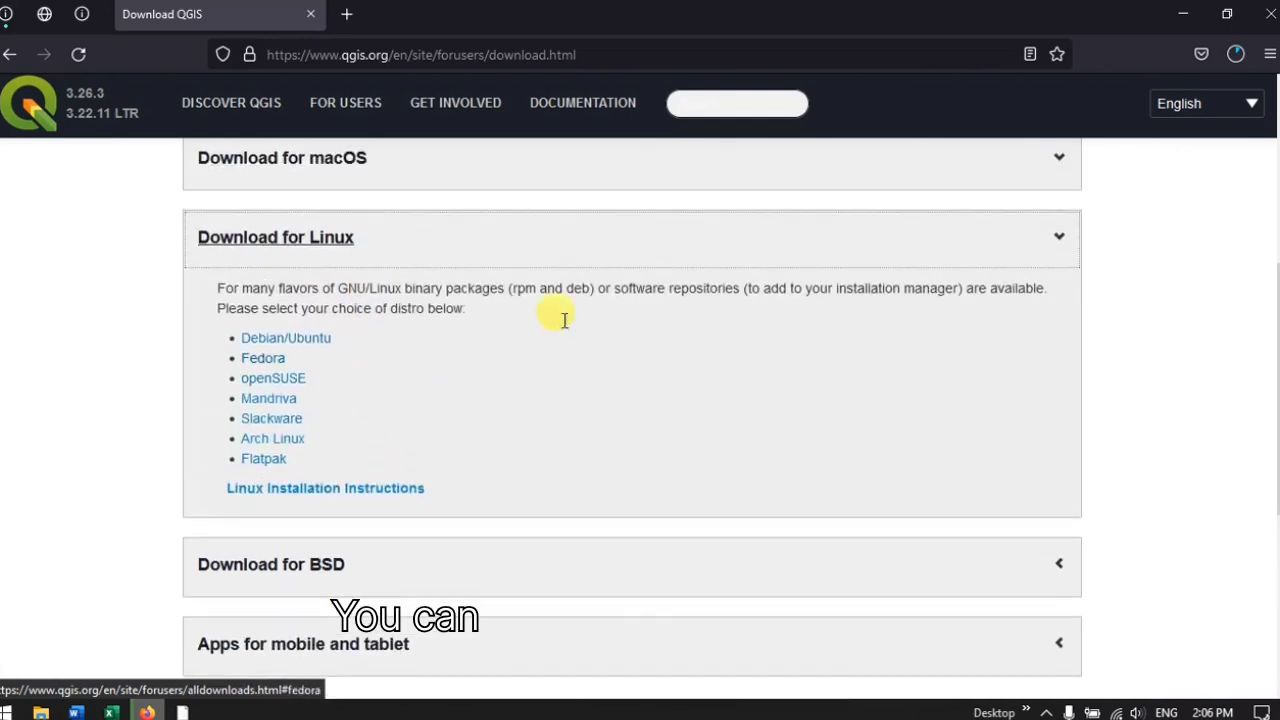
click(446, 310)
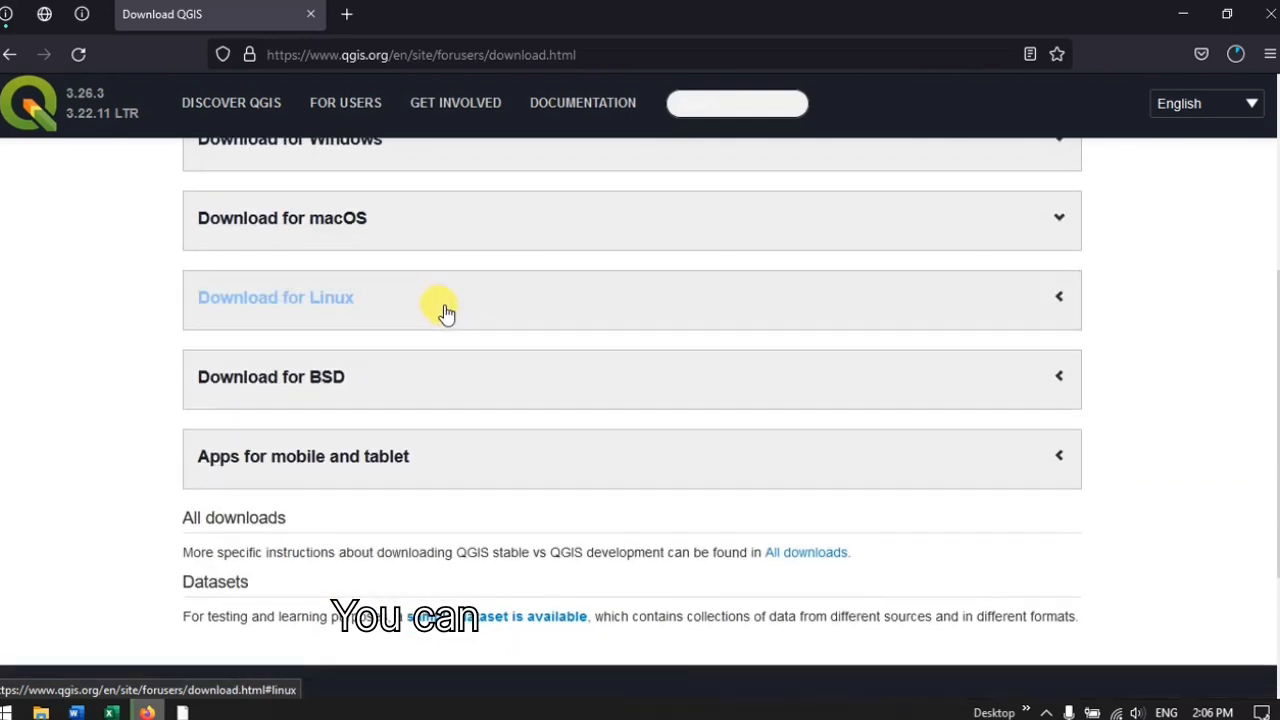
click(443, 306)
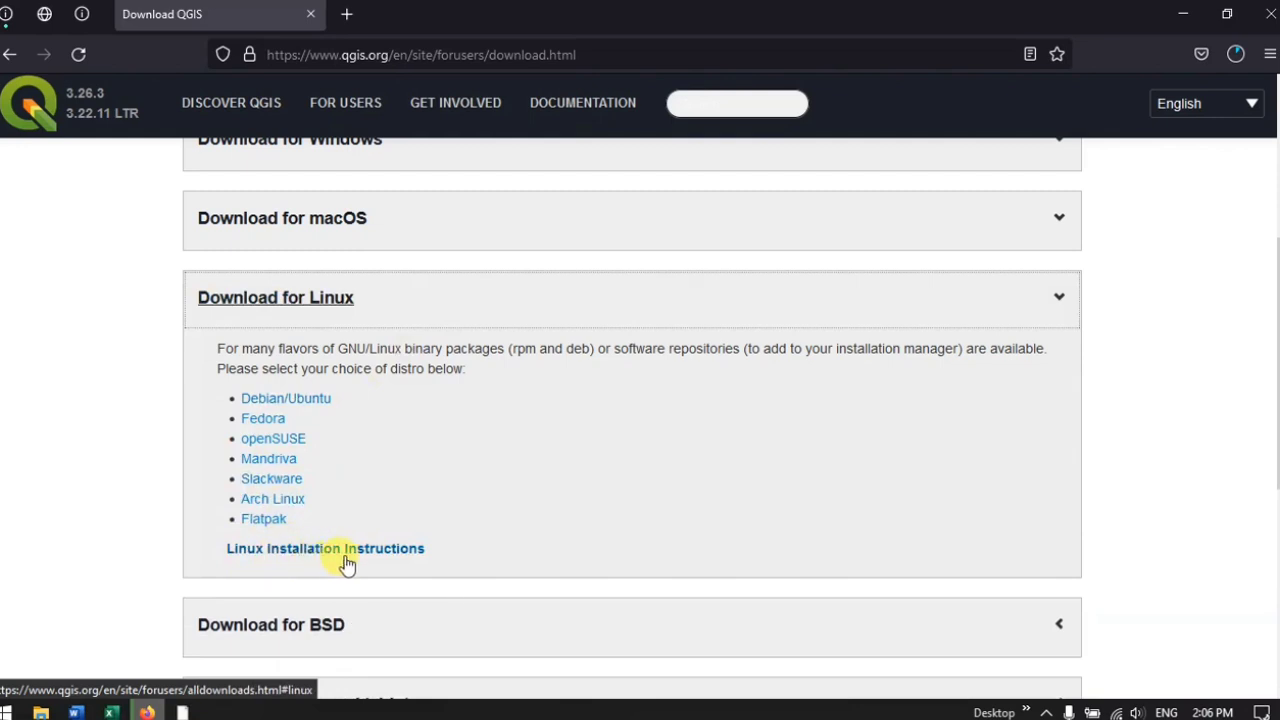
click(482, 314)
scroll(600, 320, up, 4)
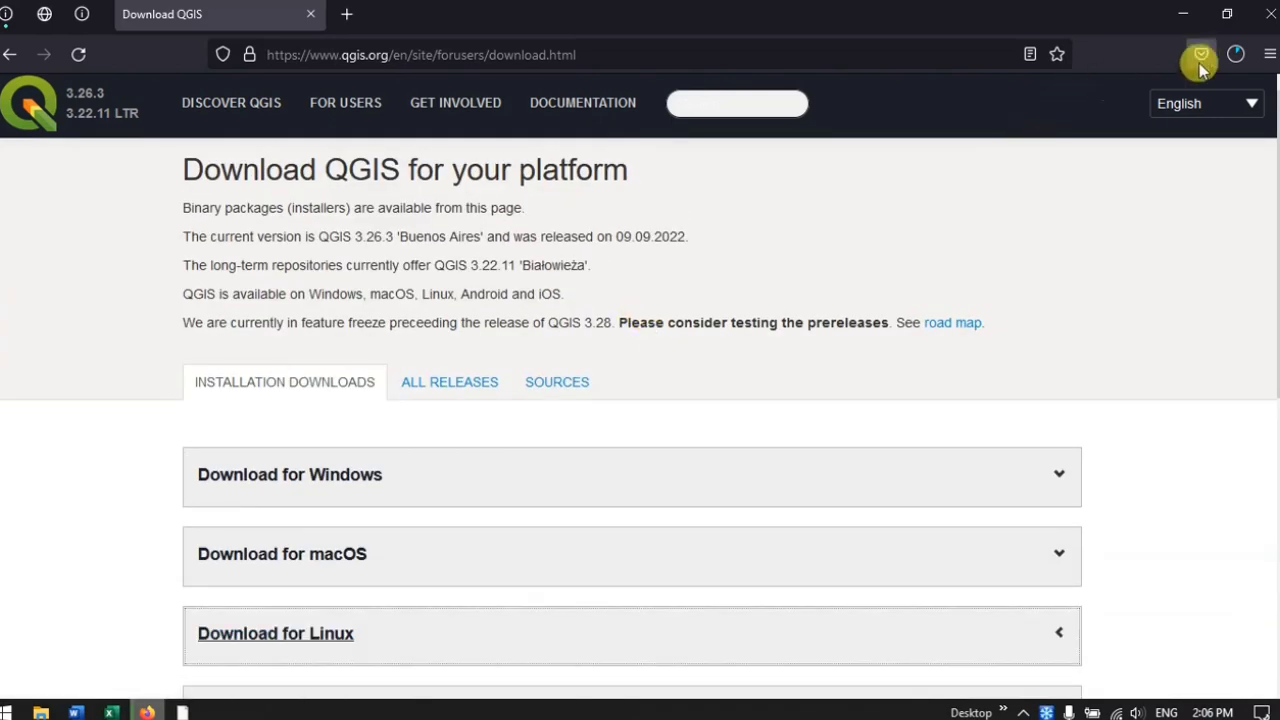
click(1234, 54)
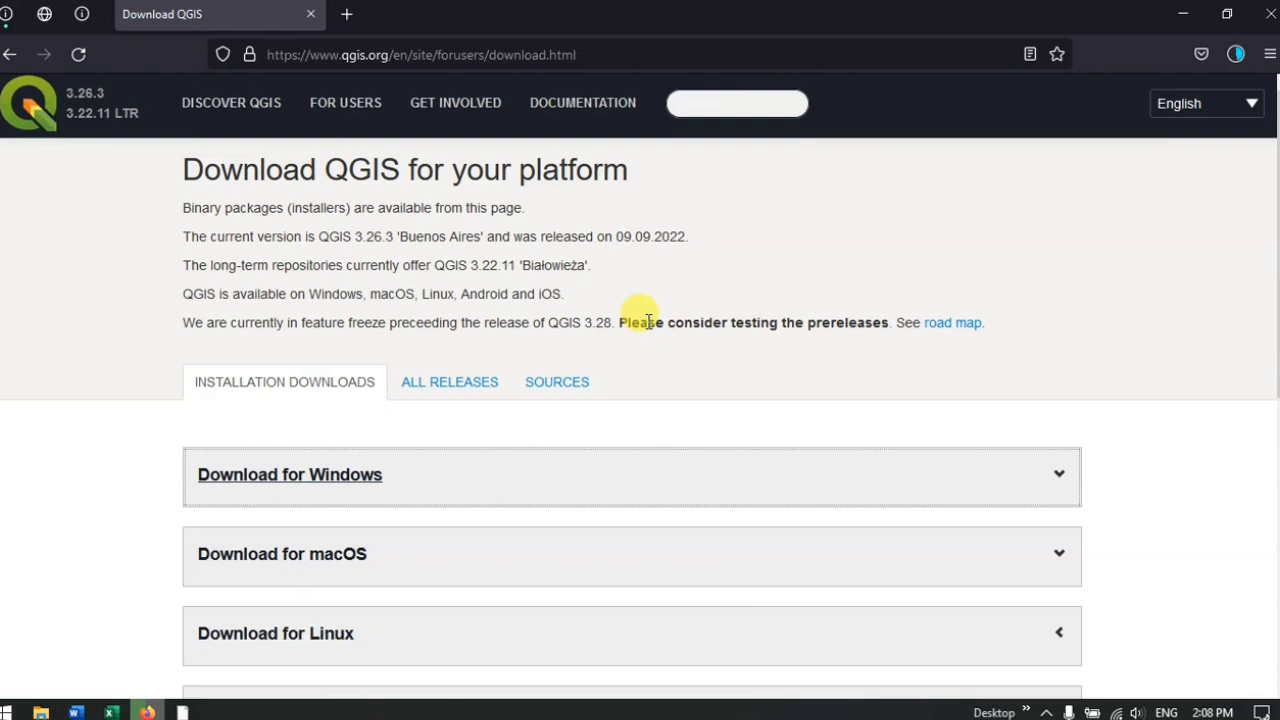
- Open the QGIS road map and examine the release schedule for the 3.22 long-term release and its successor
click(945, 325)
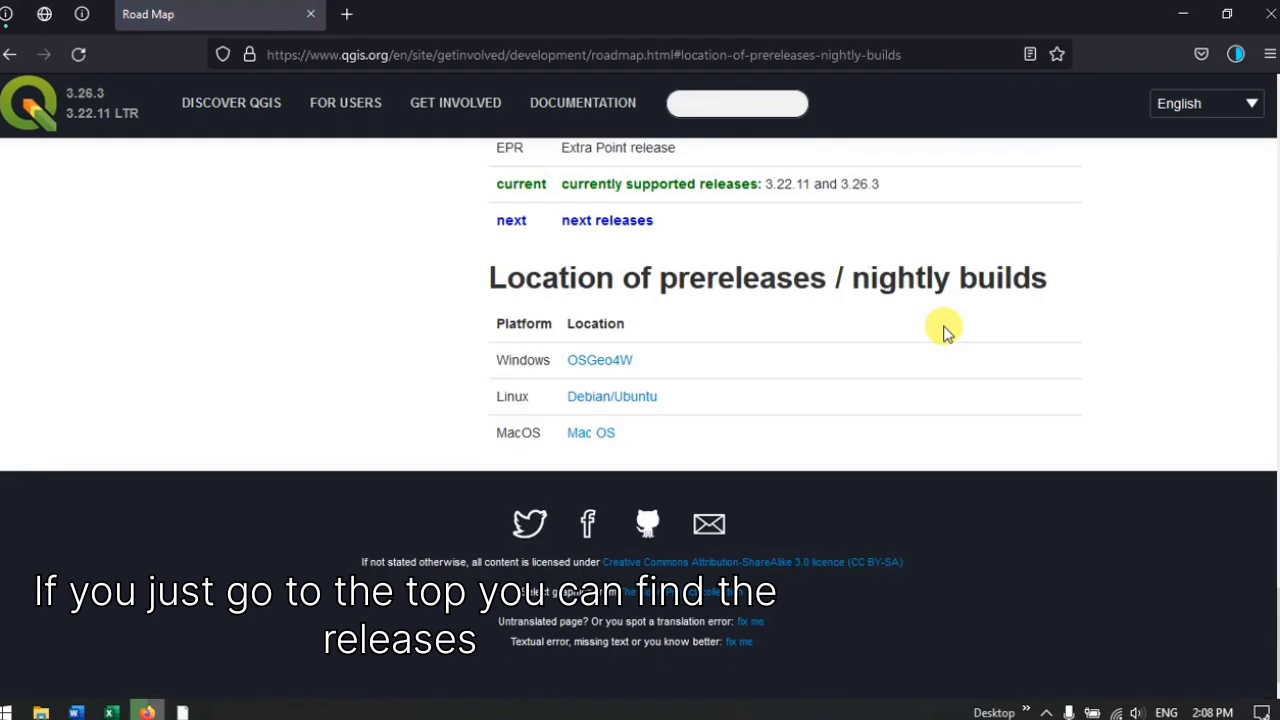
scroll(945, 330, up, 10)
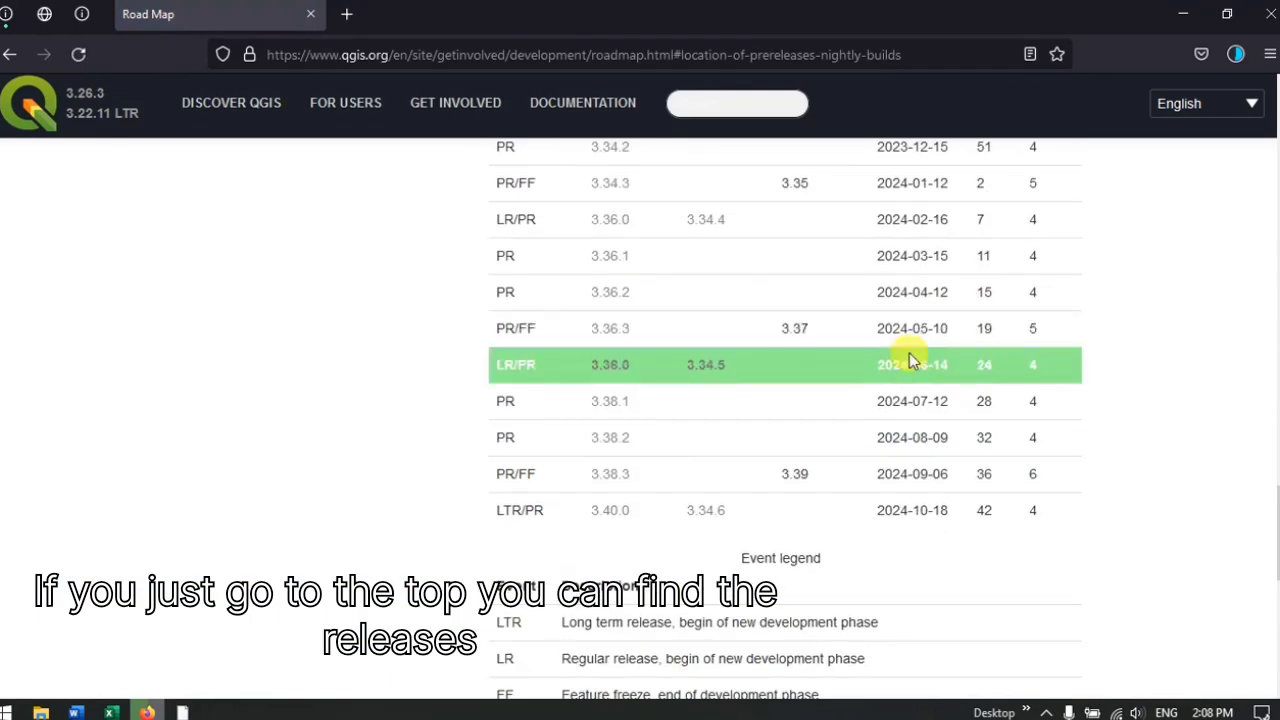
scroll(840, 370, up, 3)
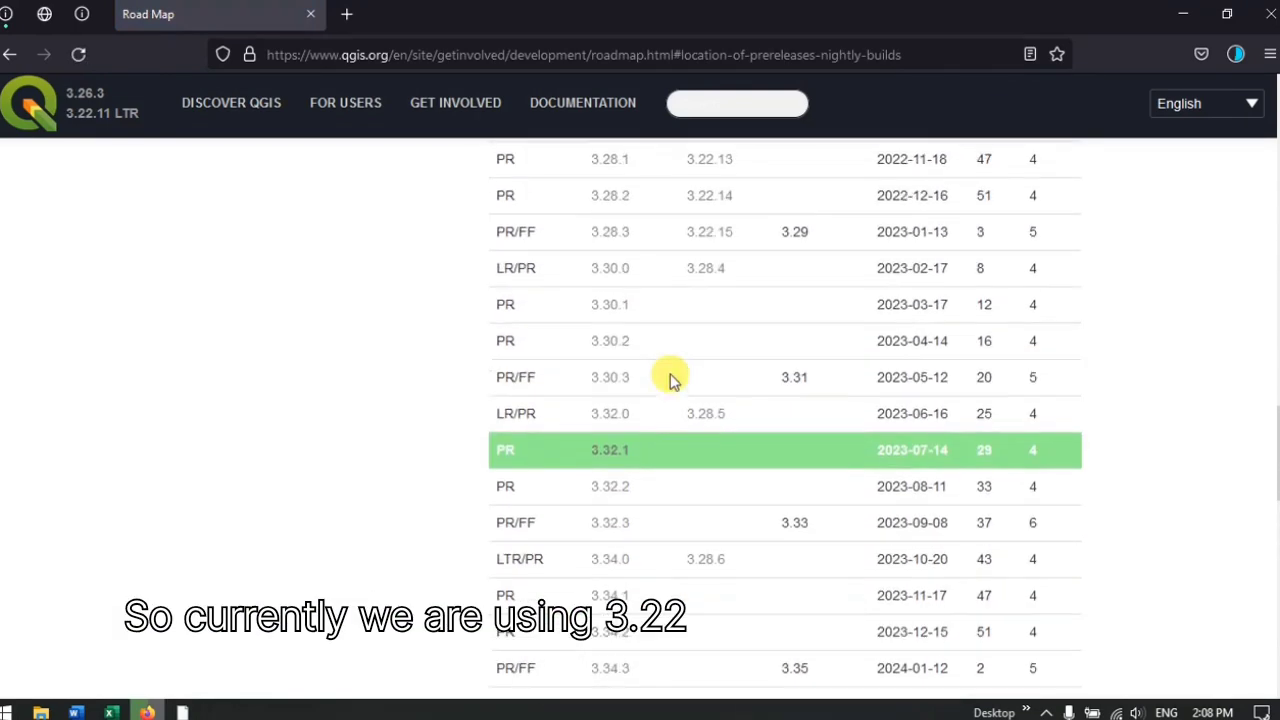
scroll(722, 383, up, 1)
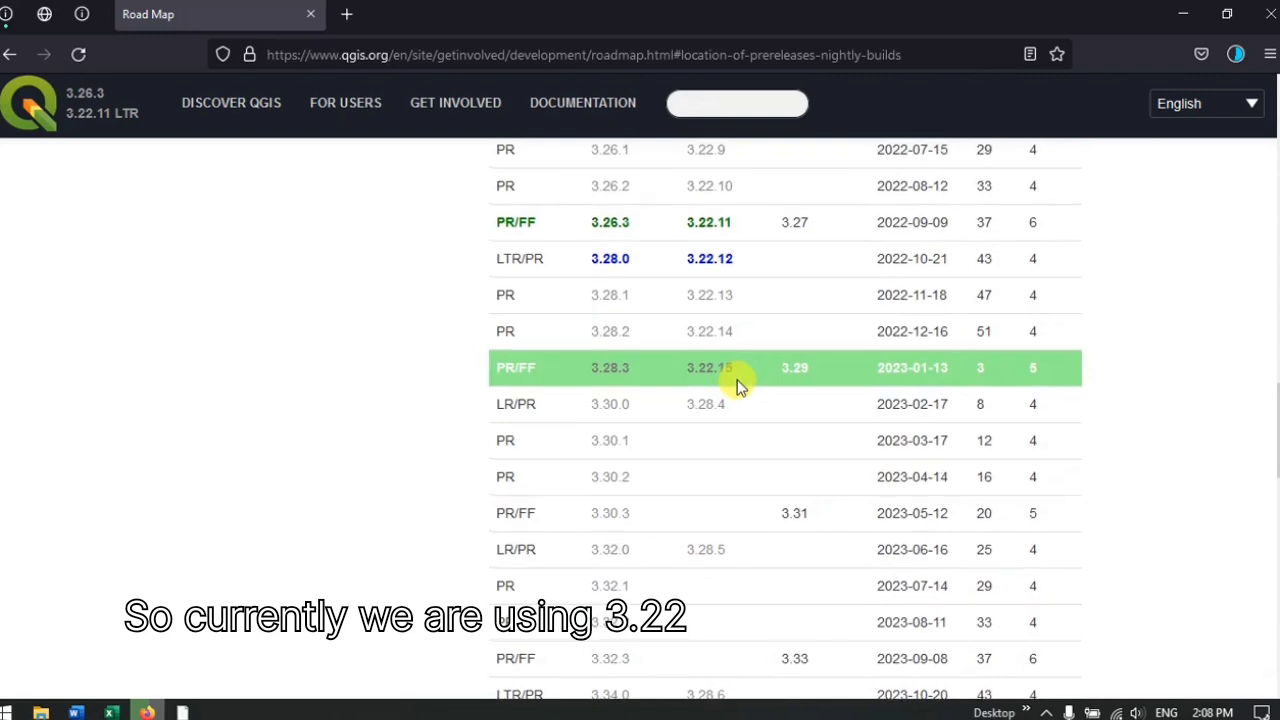
scroll(738, 387, up, 1)
scroll(738, 387, up, 1)
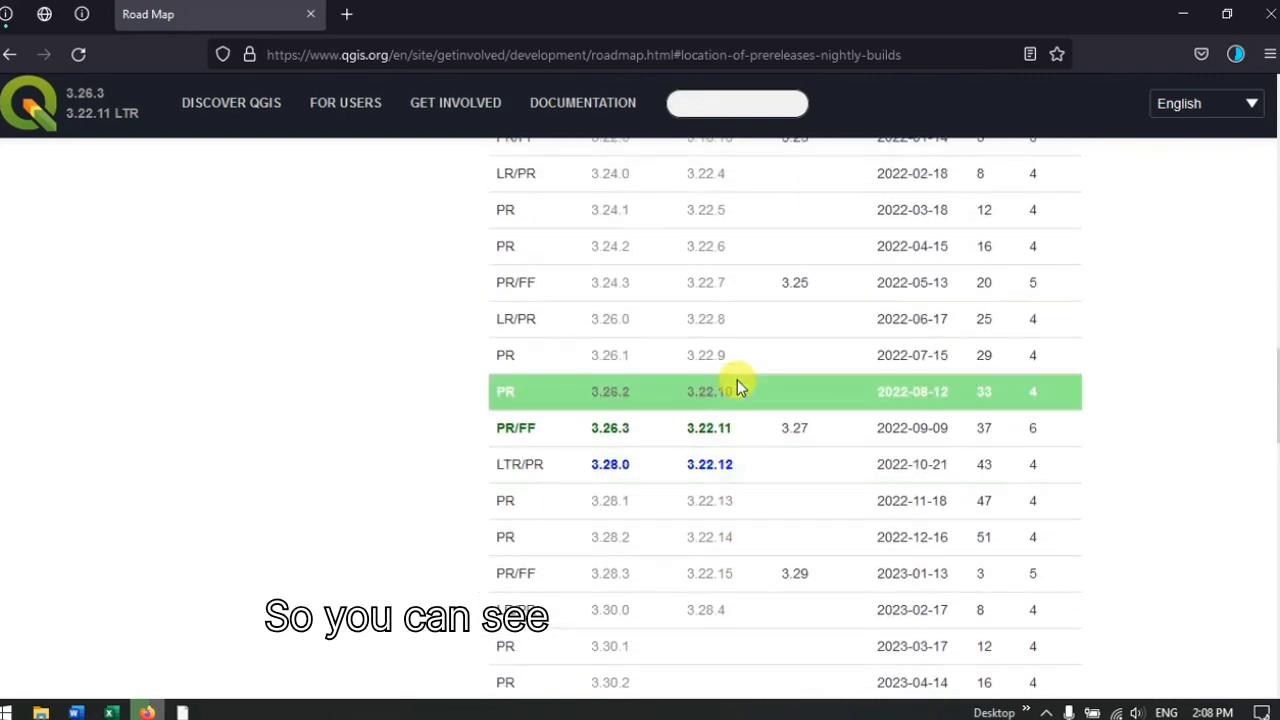
scroll(737, 387, down, 1)
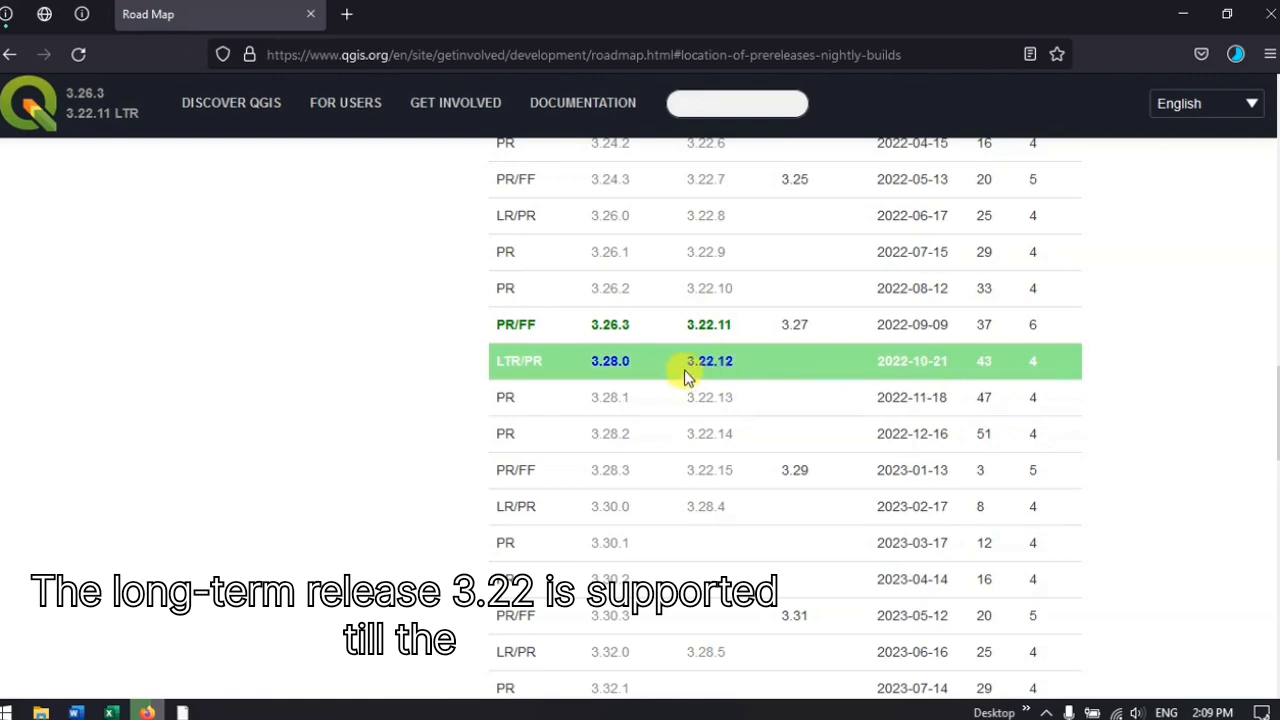
scroll(710, 364, down, 2)
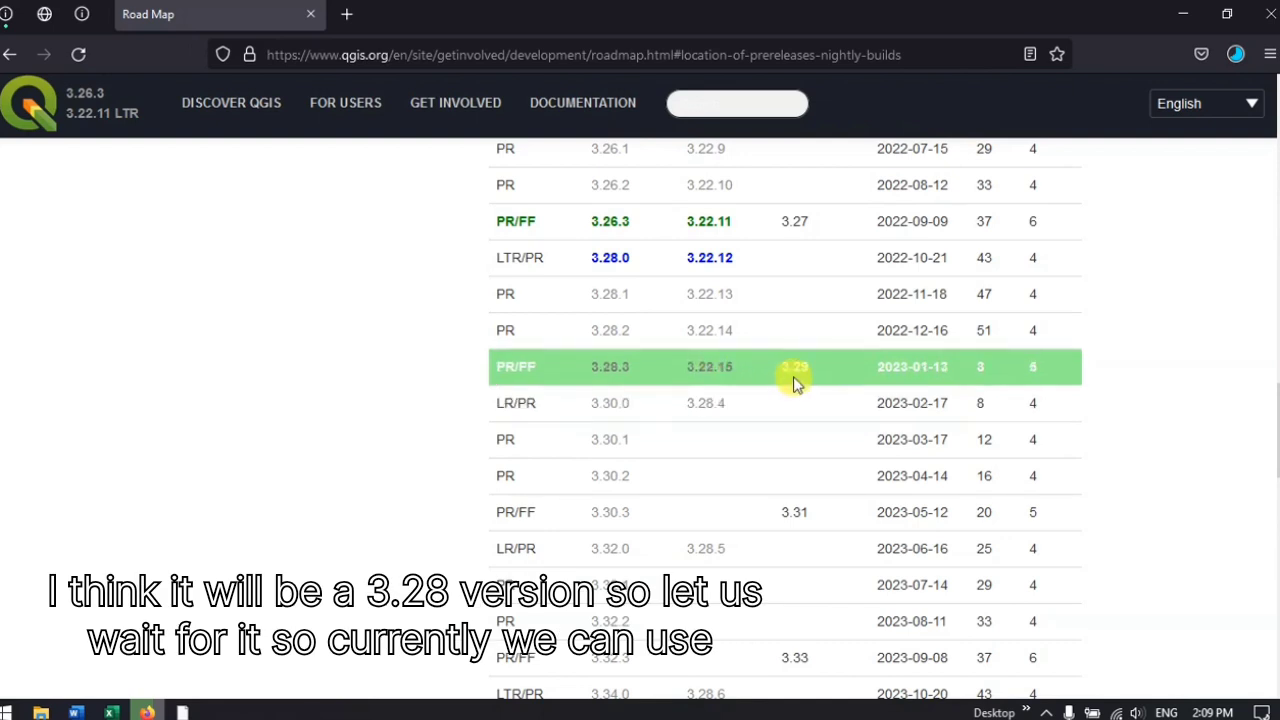
scroll(795, 382, up, 2)
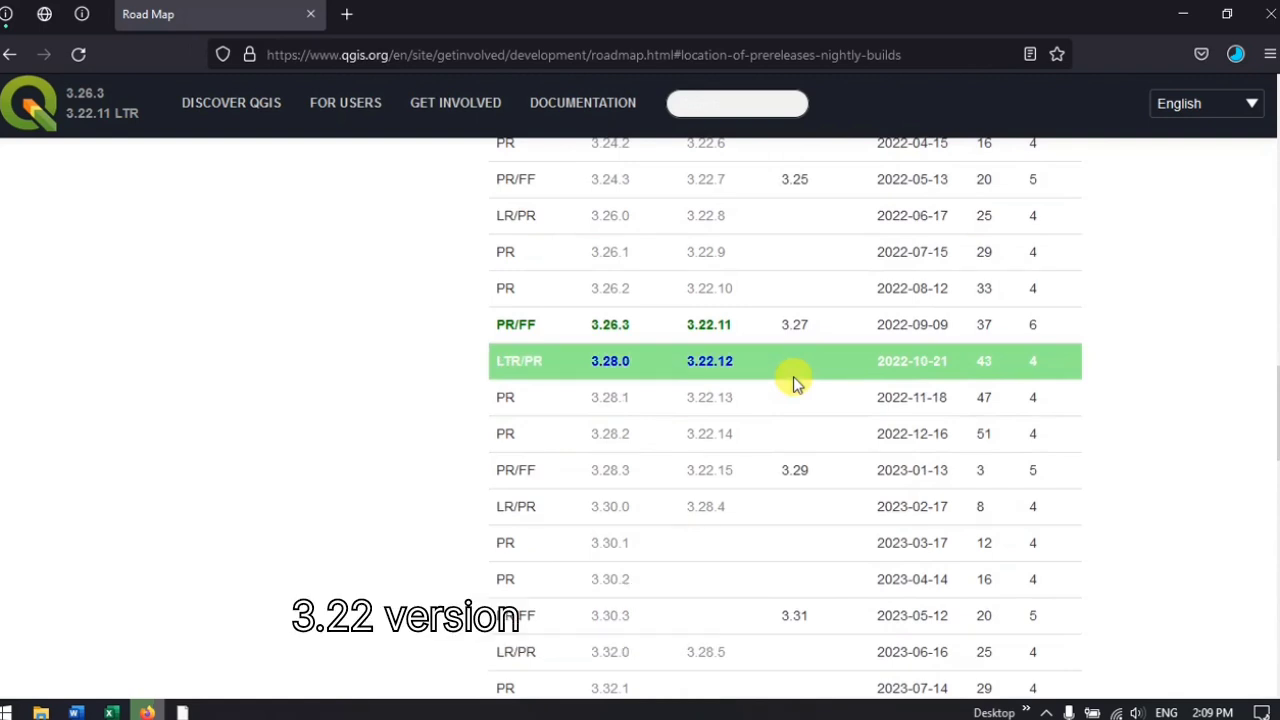
scroll(793, 376, up, 2)
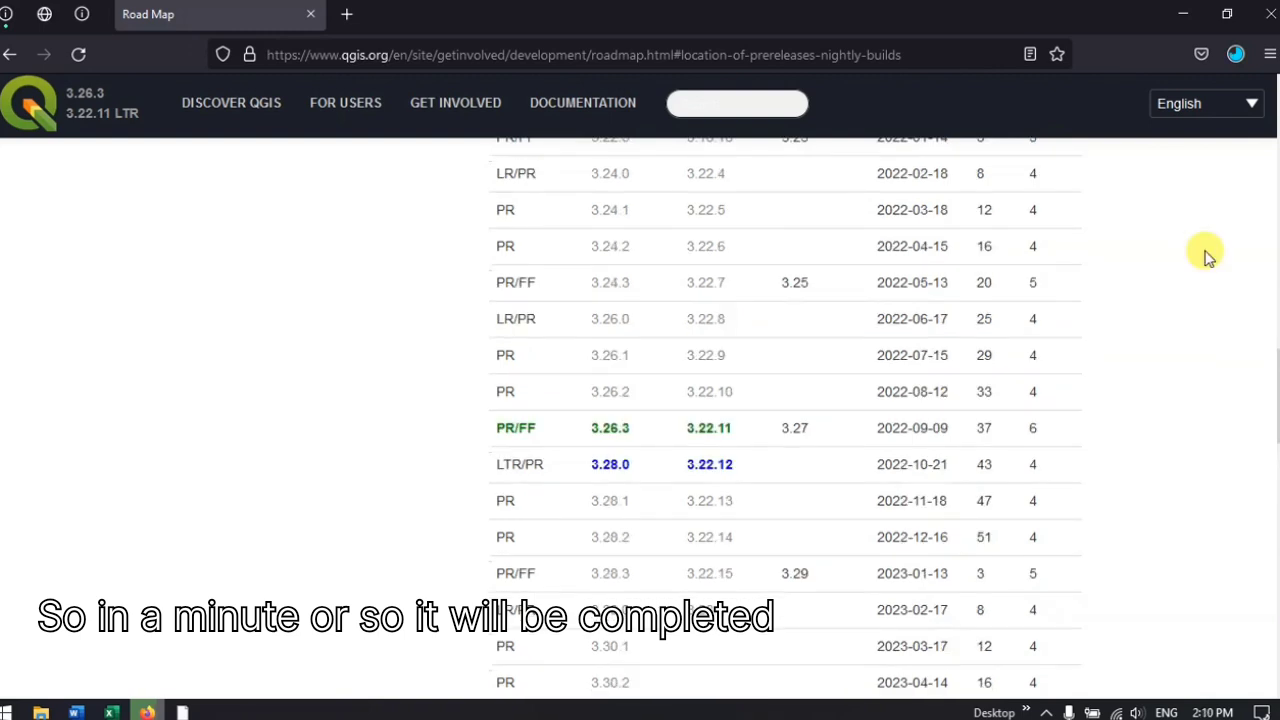
- Show the downloaded QGIS-OSGeo4W-3.22.11-1.msi installer in its containing folder
click(1236, 56)
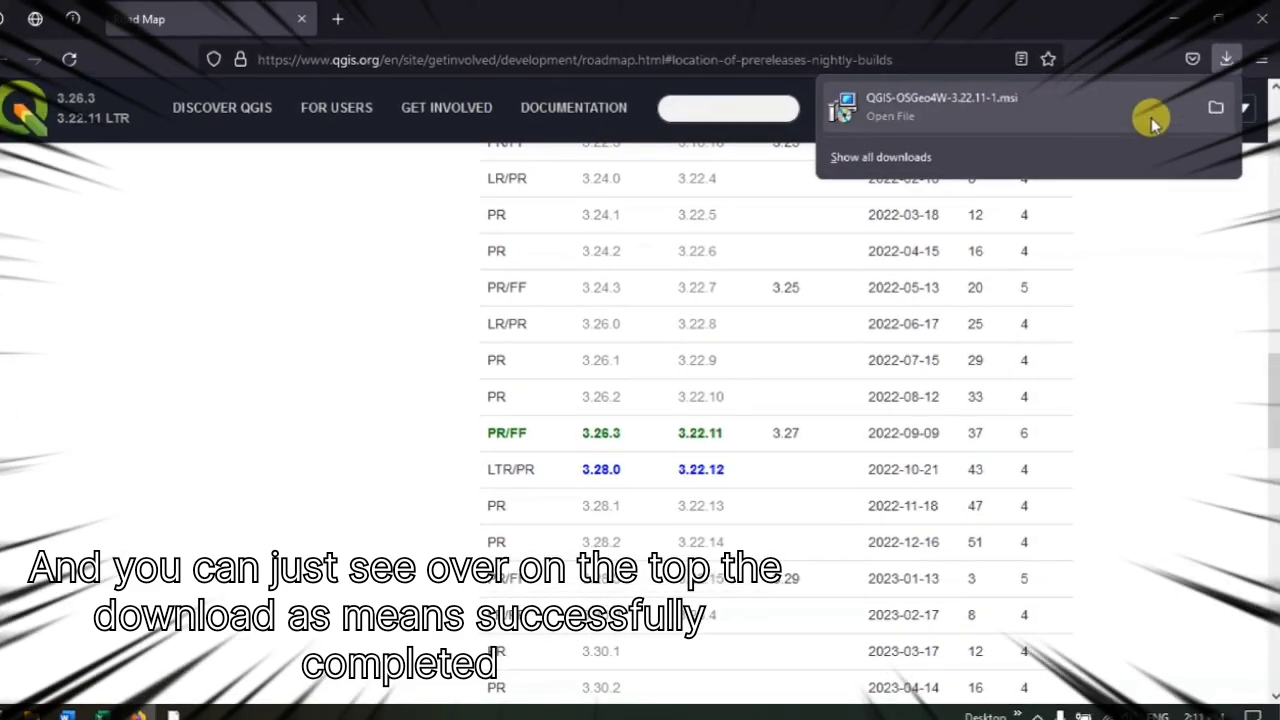
click(1223, 106)
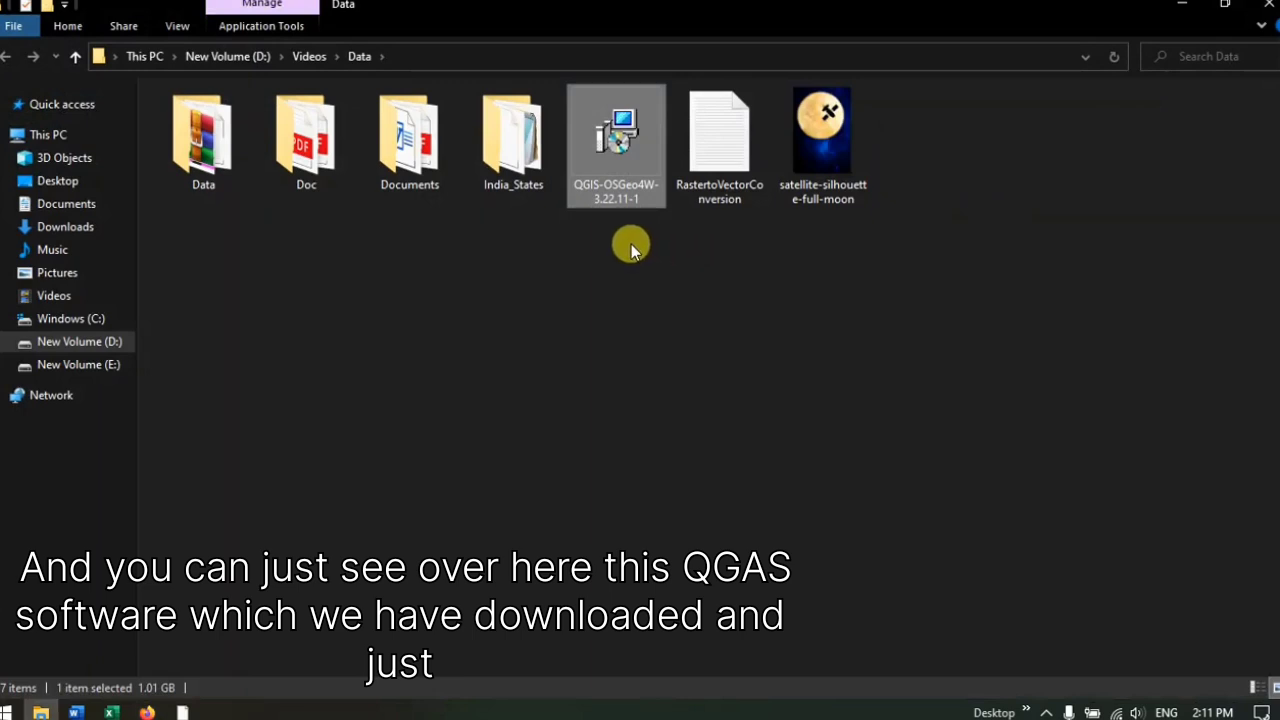
- Launch the QGIS-OSGeo4W-3.22.11-1 installer and continue past the setup wizard's welcome page
click(630, 240)
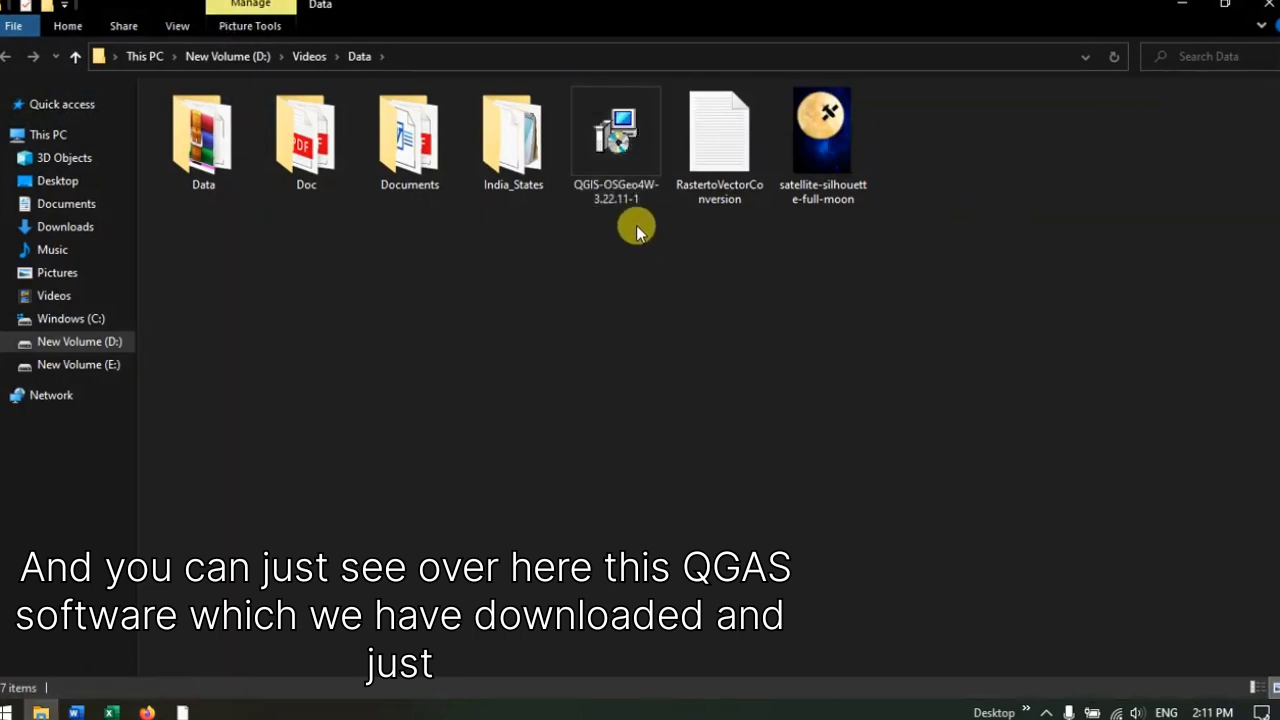
double_click(619, 159)
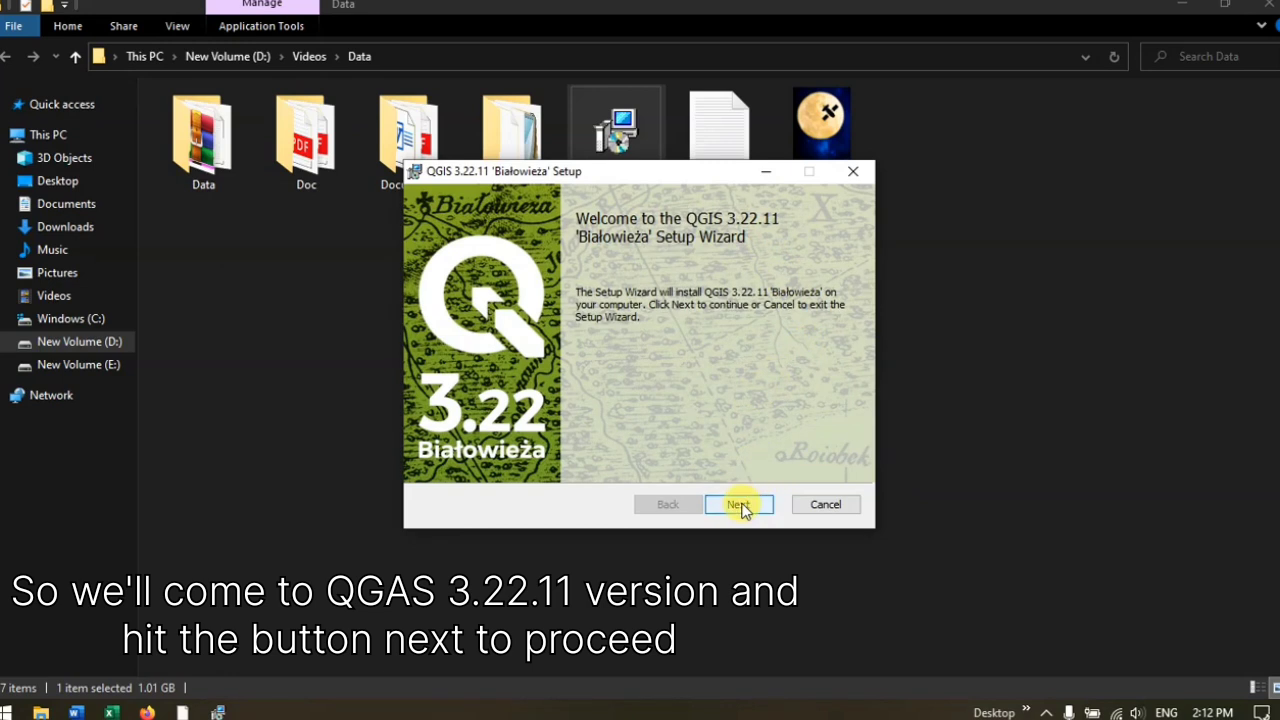
click(740, 506)
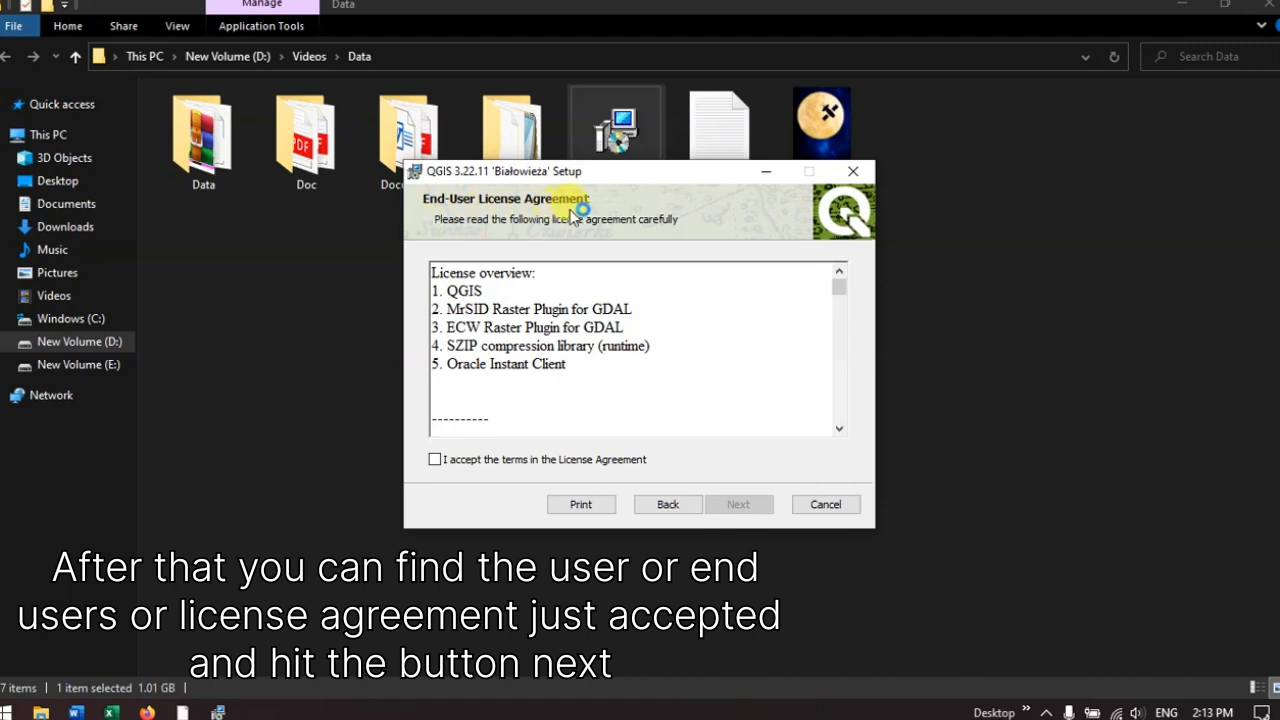
- Accept the terms of the QGIS license agreement and continue to the destination folder settings
click(436, 461)
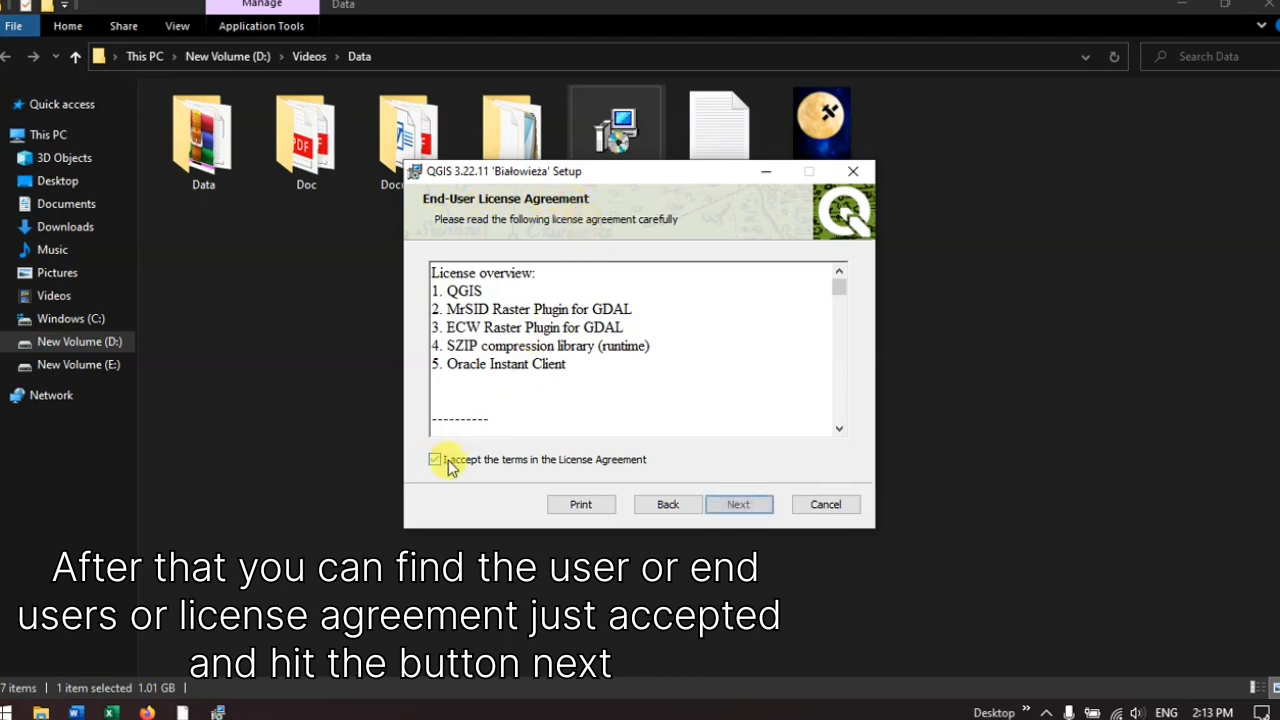
click(739, 506)
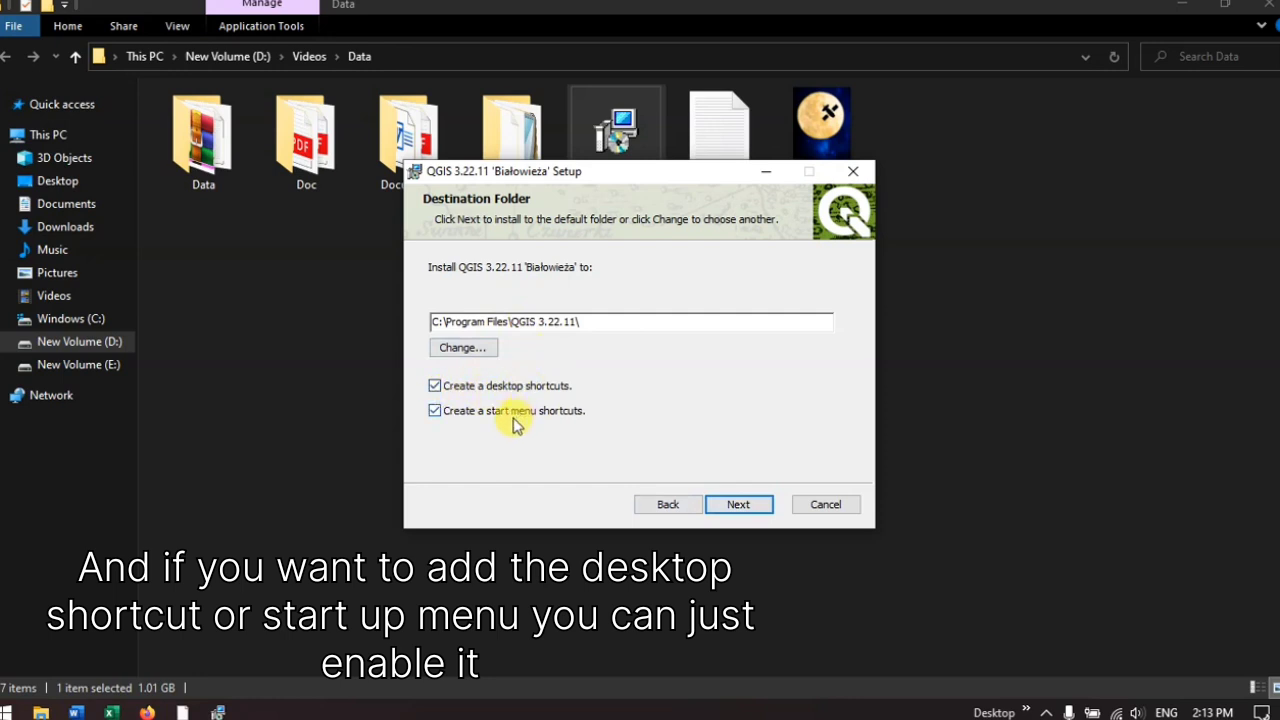
click(435, 386)
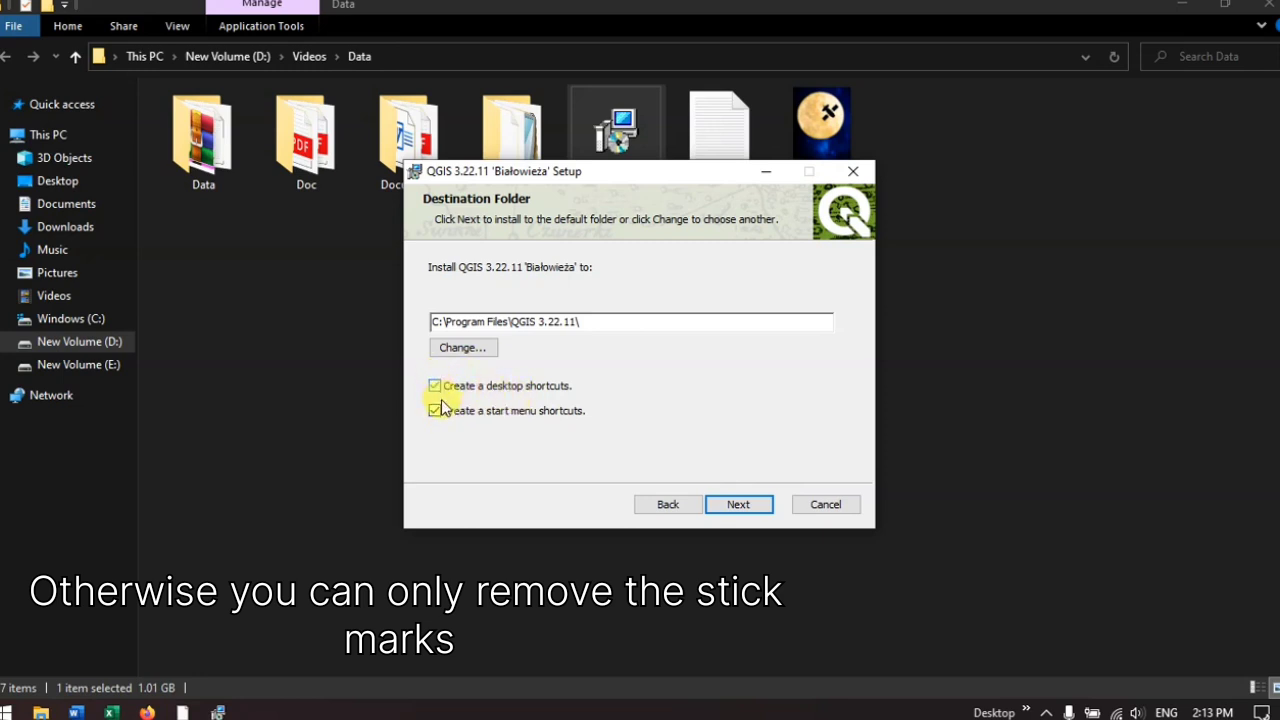
click(435, 387)
click(435, 411)
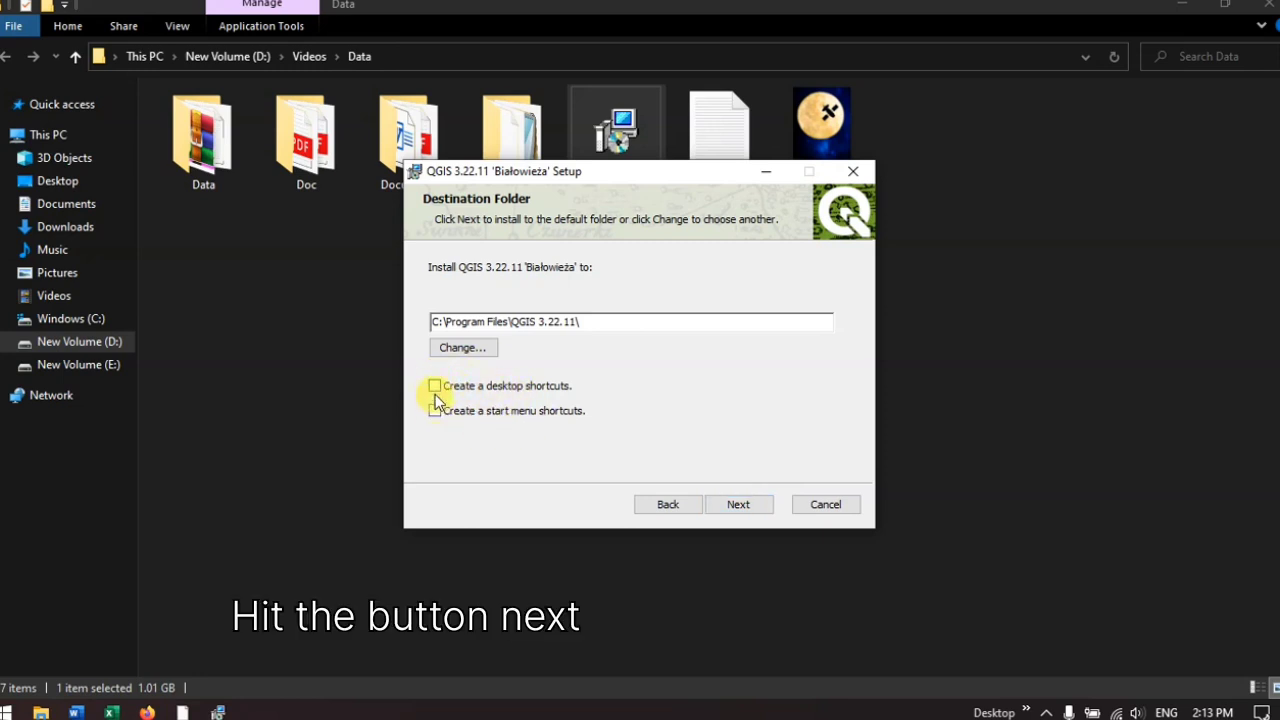
click(435, 386)
click(435, 411)
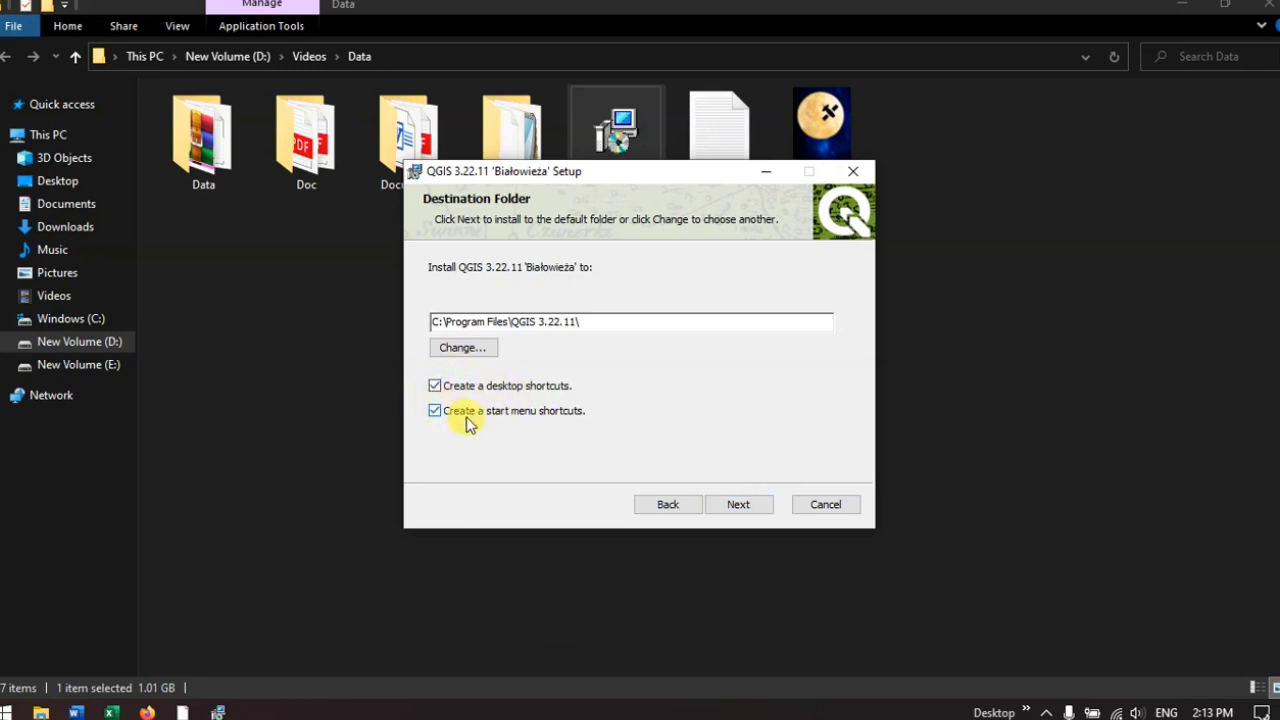
- Install QGIS 3.22.11 to the default C:\Program Files\QGIS 3.22.11\ folder with desktop and start menu shortcuts, and finish the setup wizard
click(733, 505)
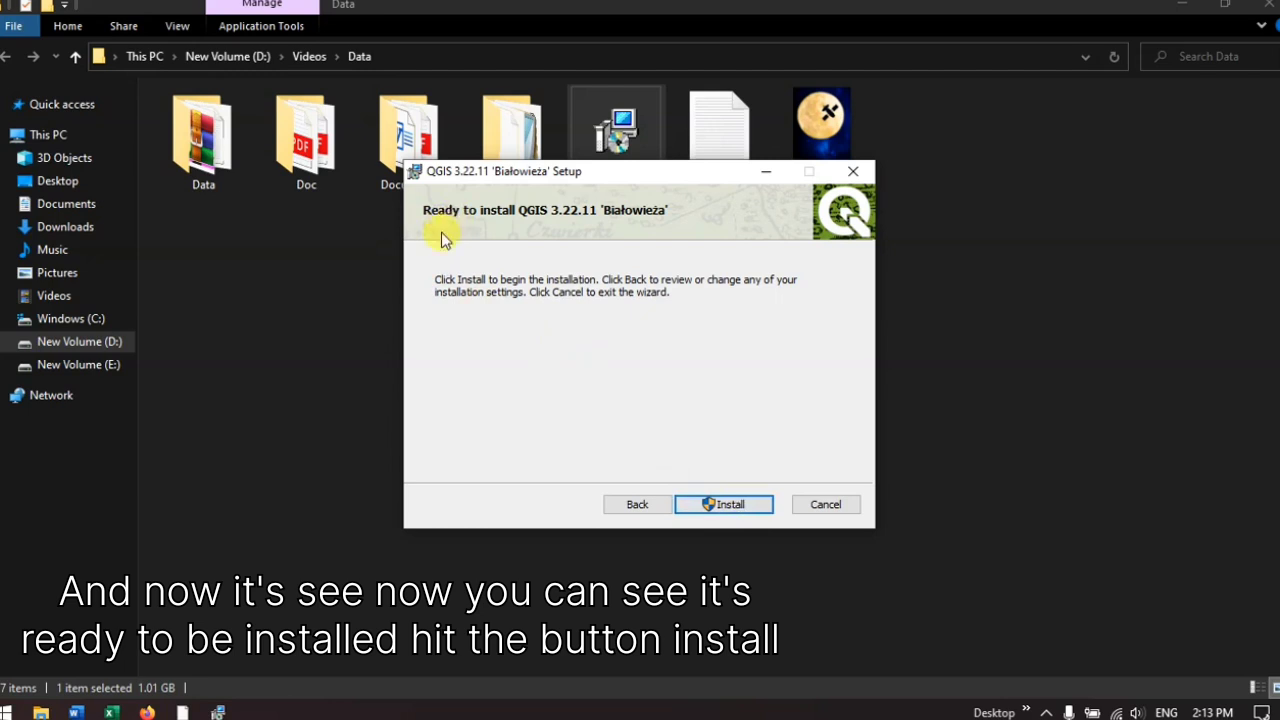
click(726, 506)
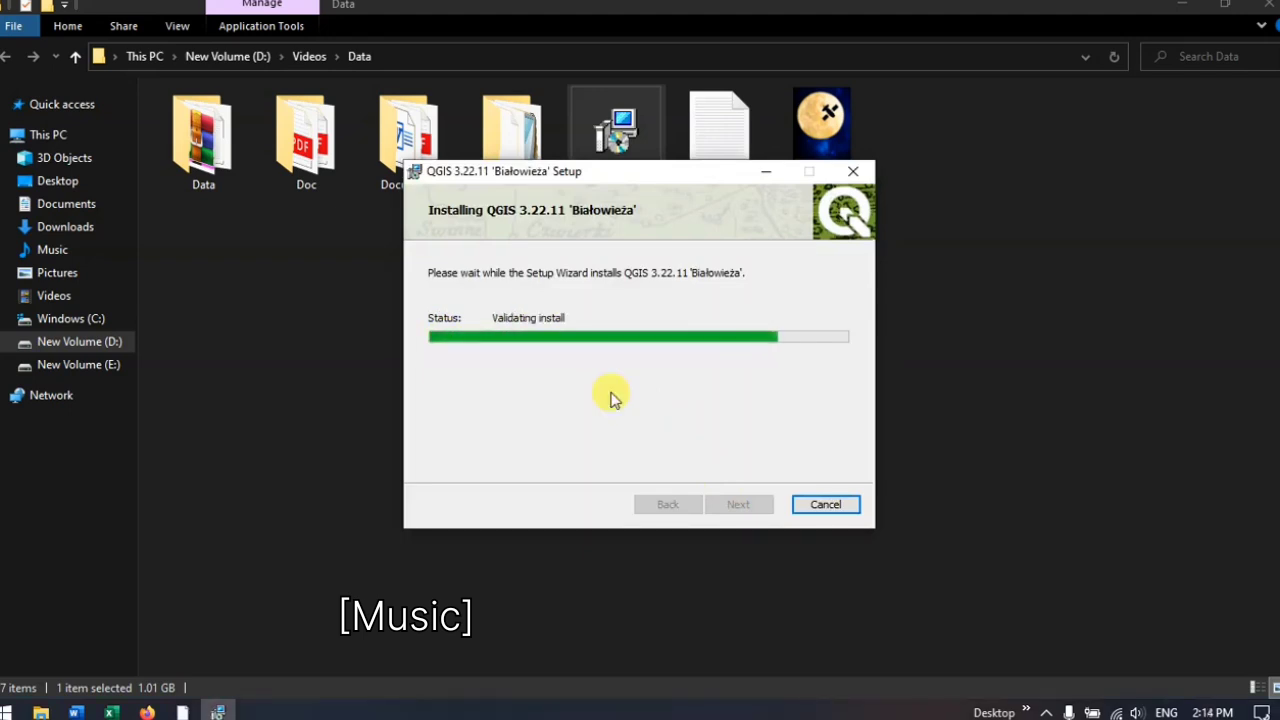
key(XF86AudioMute)
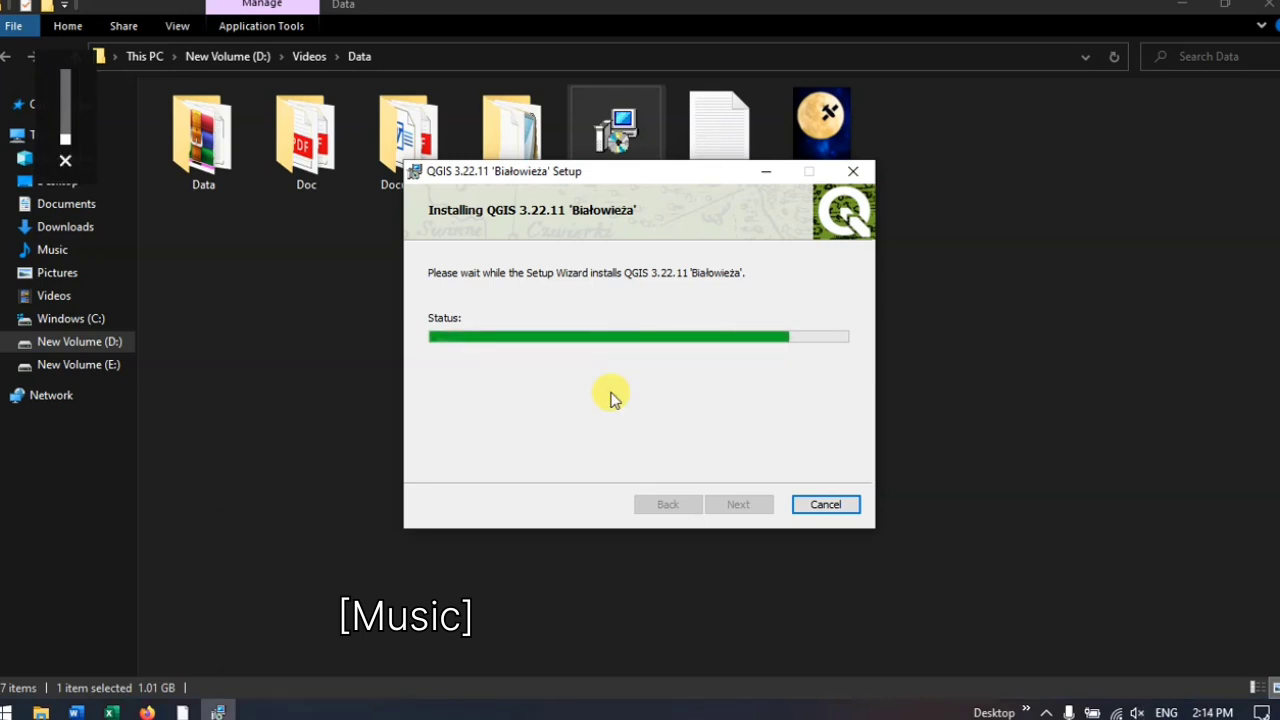
key(XF86AudioRaiseVolume)
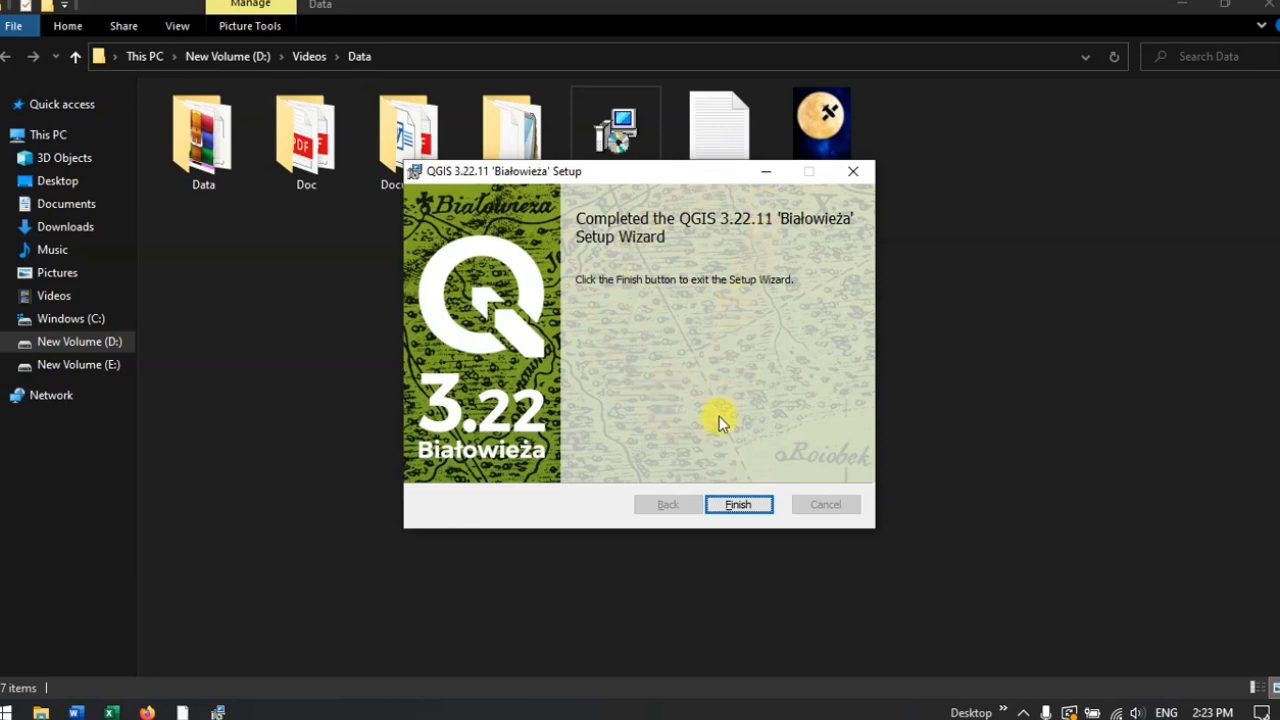
click(731, 505)
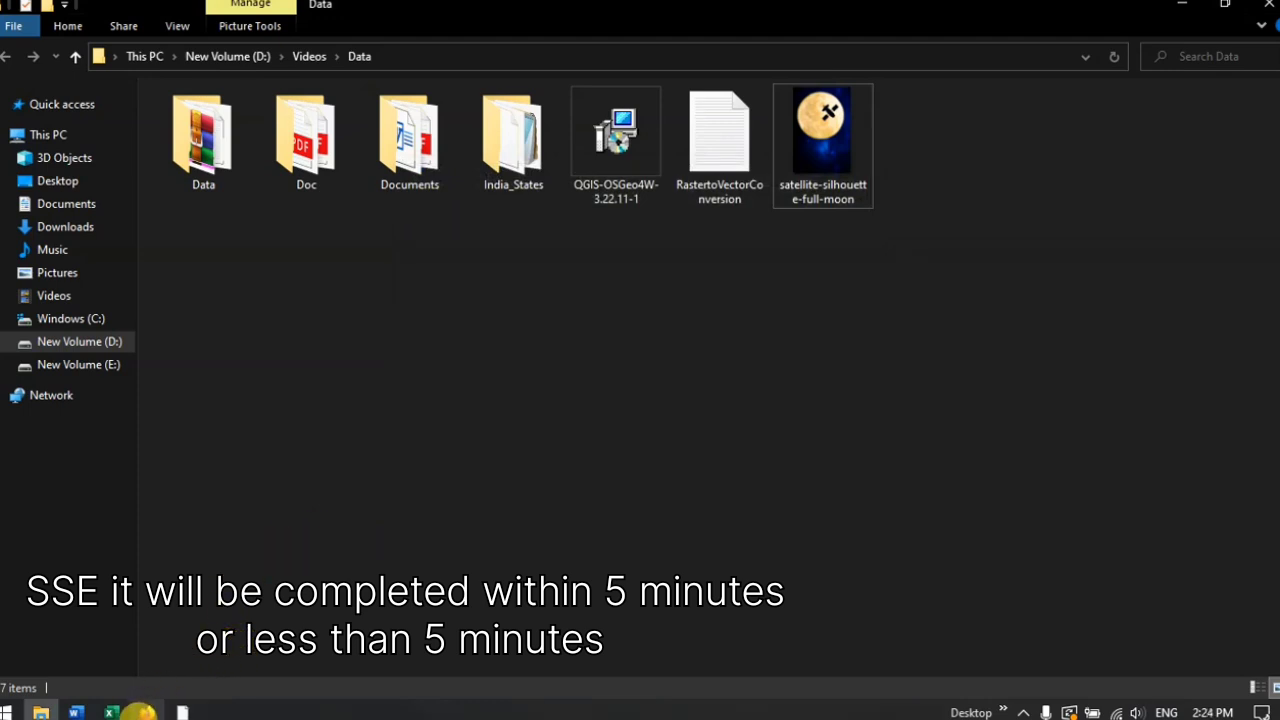
- Look through the recently added apps, search Windows for "QG", and launch QGIS Desktop 3.22.11
mouse_move(145, 712)
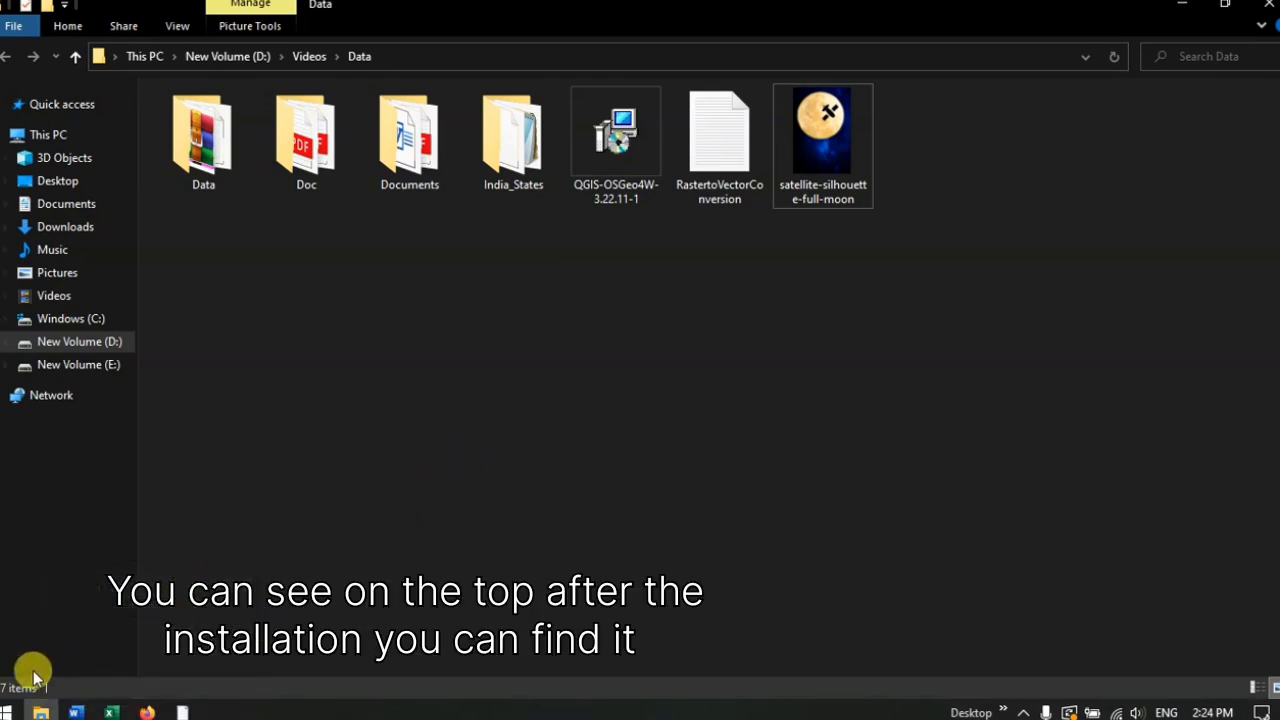
click(6, 712)
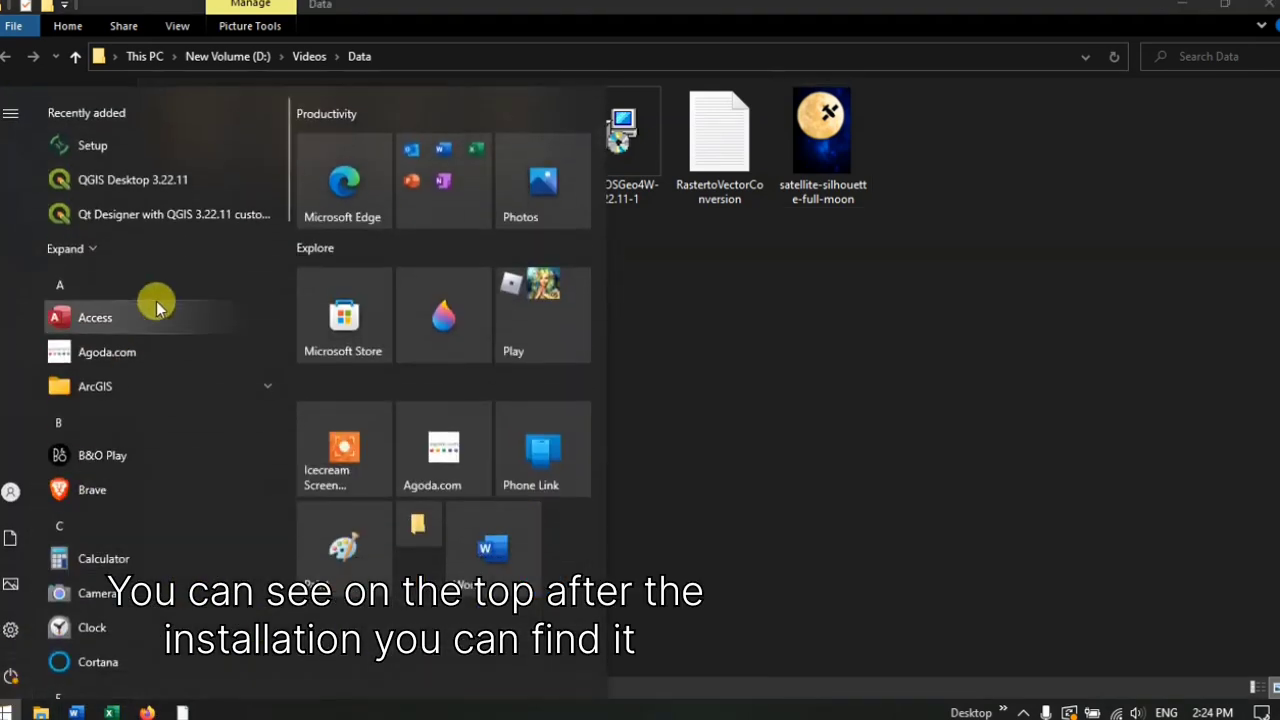
click(94, 245)
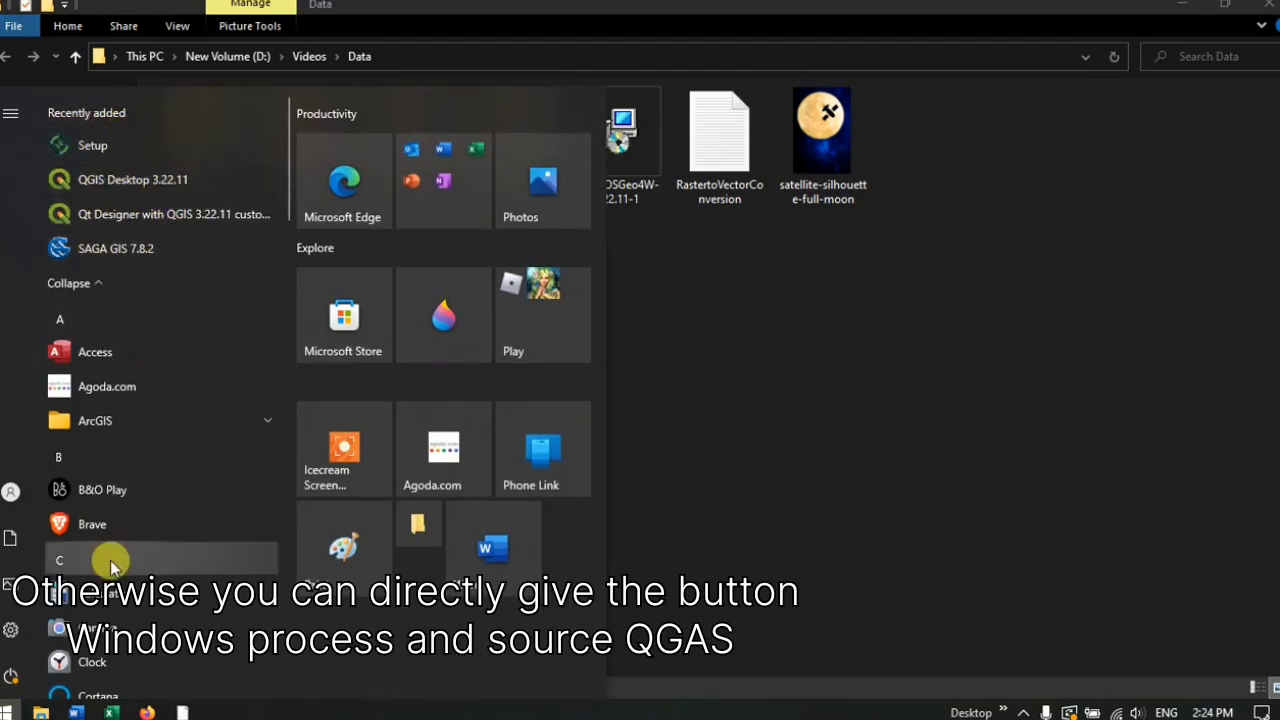
text(Q)
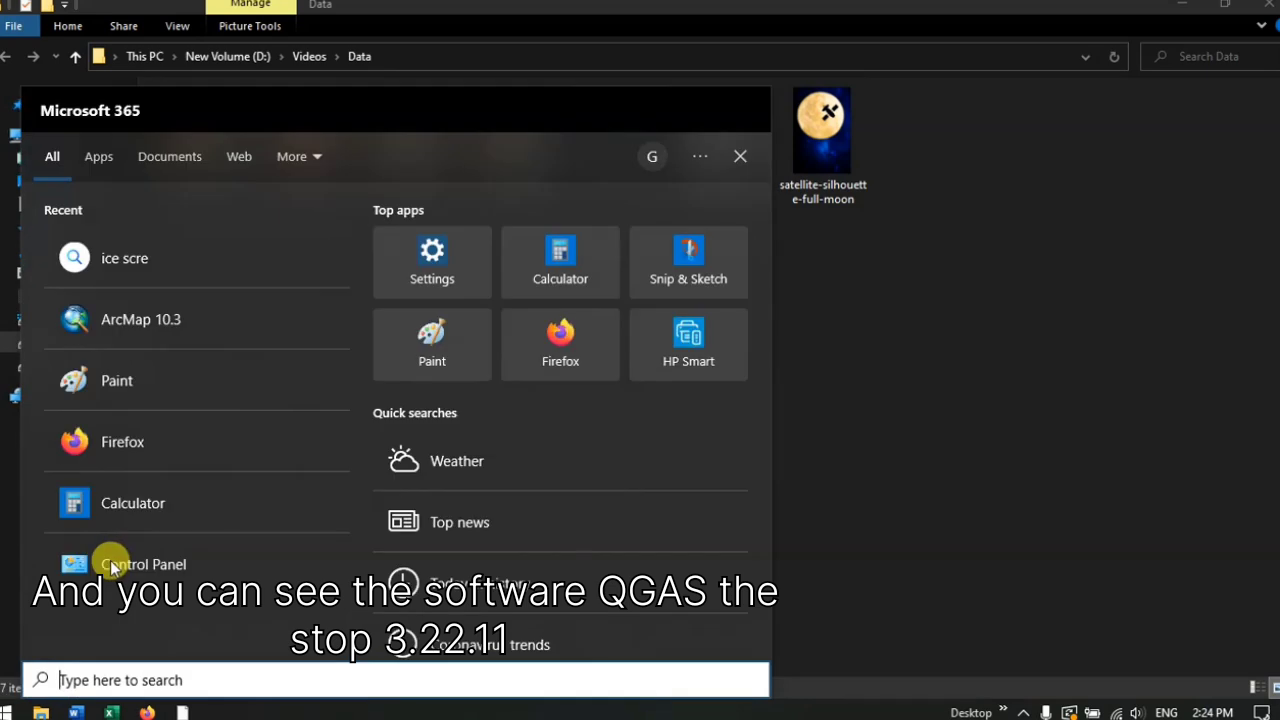
text(G)
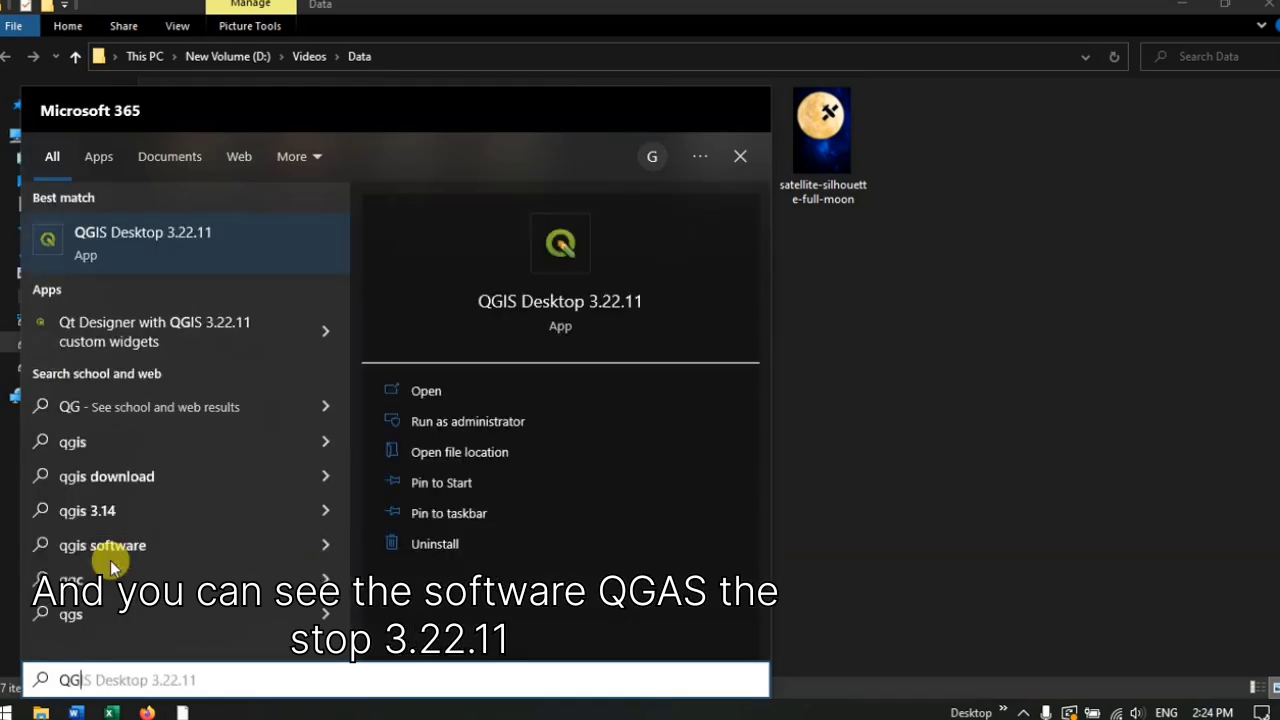
click(145, 245)
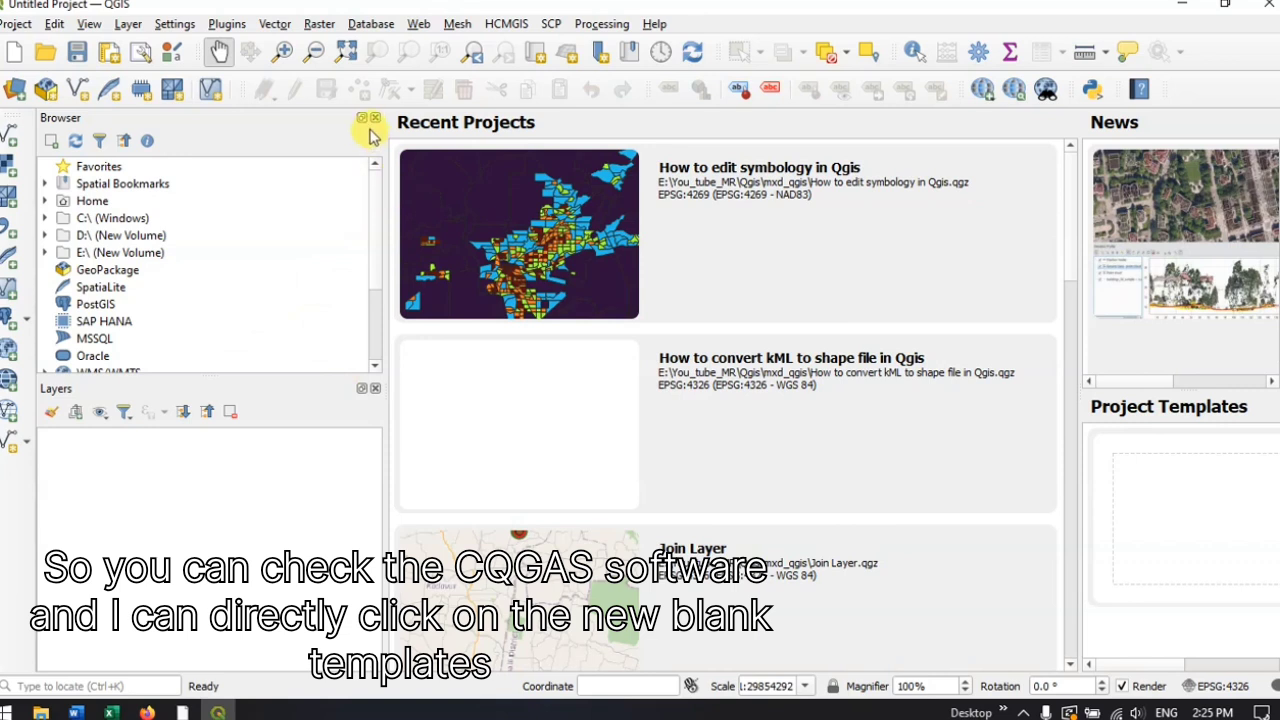
- Create a new empty project from the blank project template and narrow the Browser and Layers panels
double_click(1200, 491)
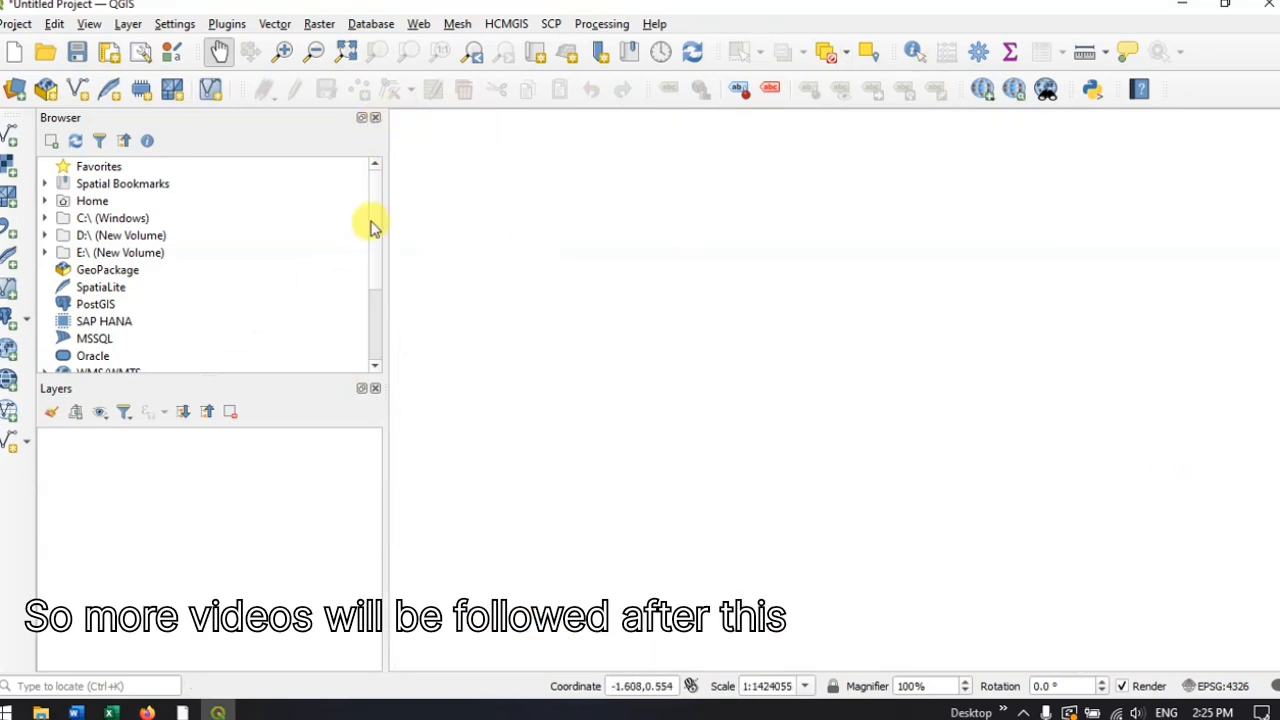
drag(388, 204, 258, 263)
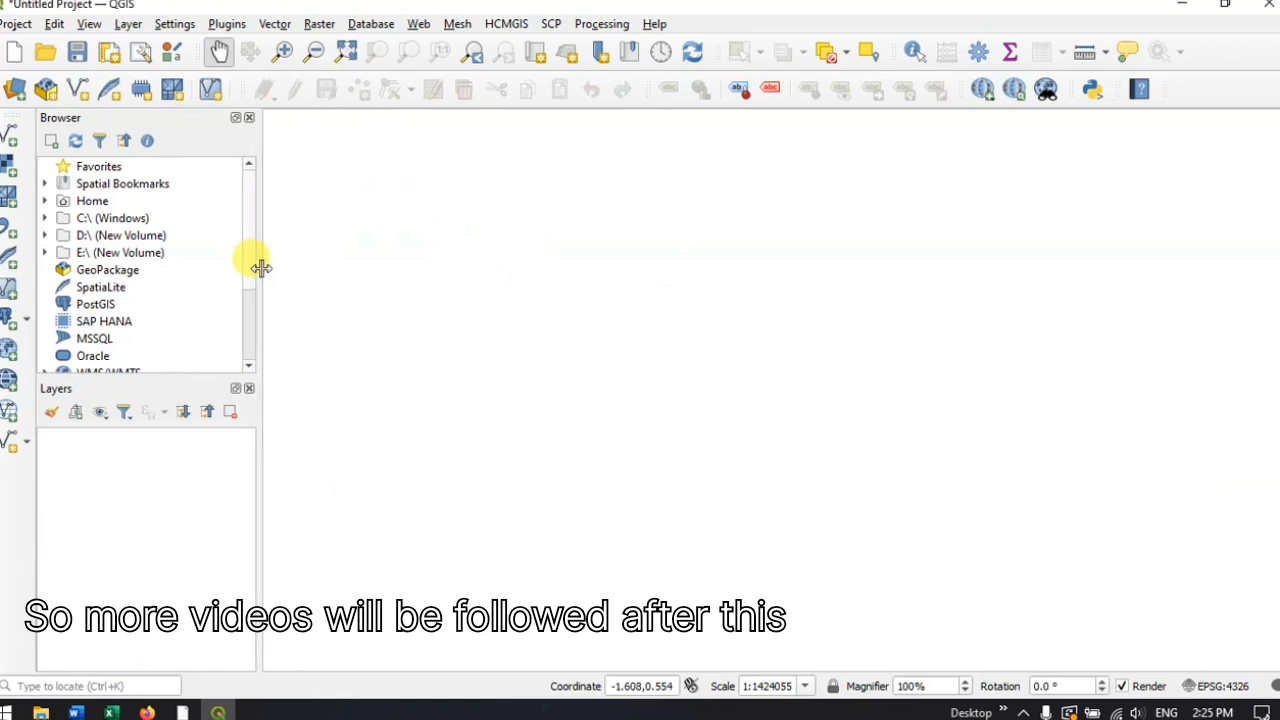